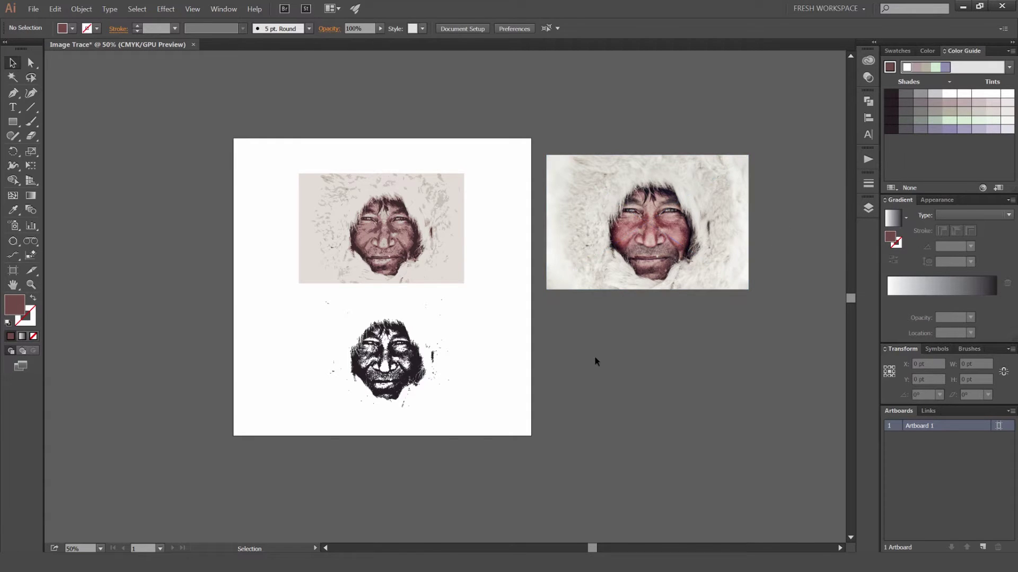
- Examine the color-traced portrait on the artboard up close and compare it with the original photo
left_click_drag(561, 338, 592, 336)
scroll(350, 246, "up", 1)
scroll(523, 279, "right", 4)
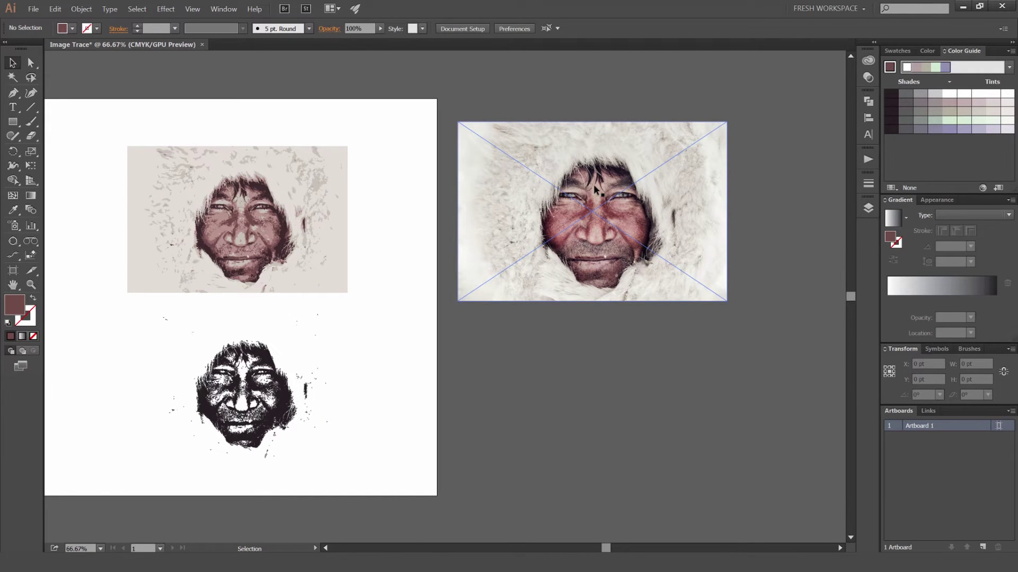
left_click_drag(376, 138, 479, 122)
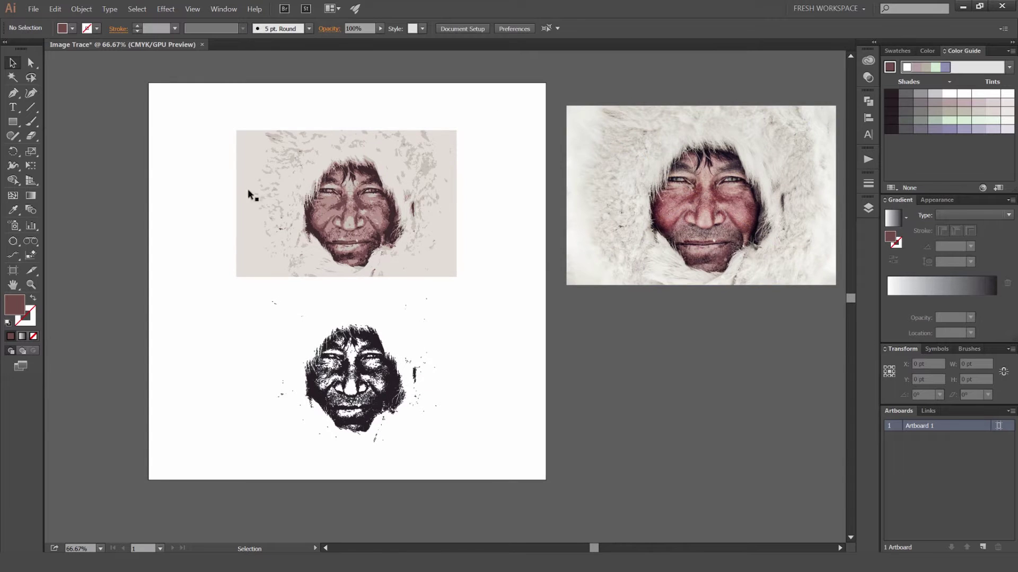
left_click_drag(258, 168, 305, 176)
scroll(415, 182, "up", 2)
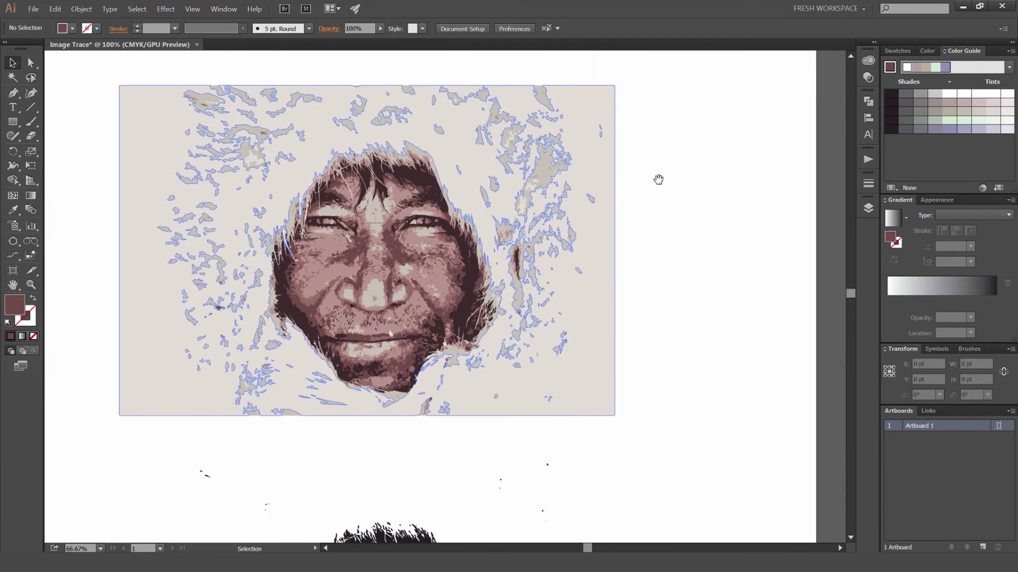
left_click_drag(603, 182, 735, 176)
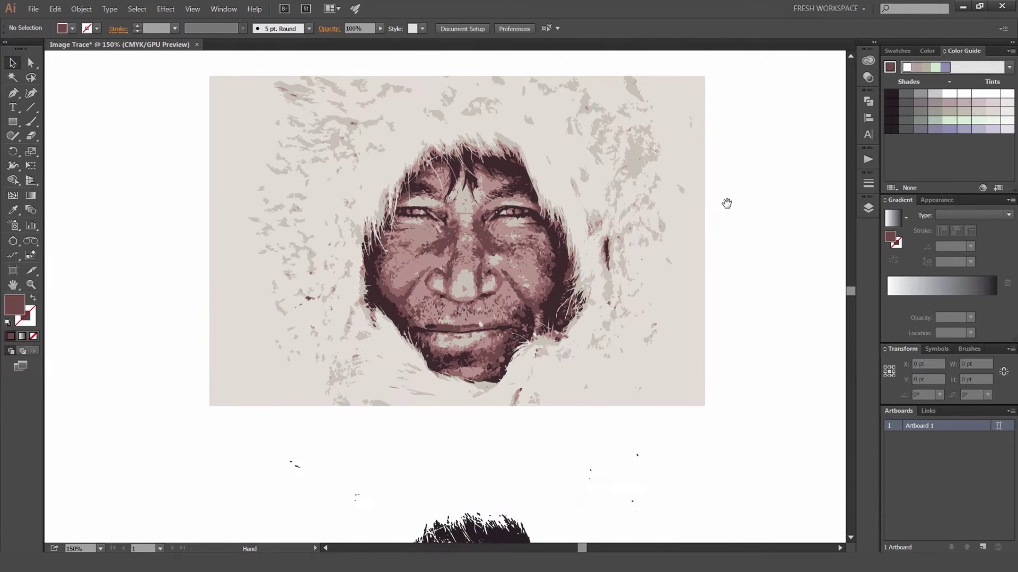
scroll(569, 214, "up", 1)
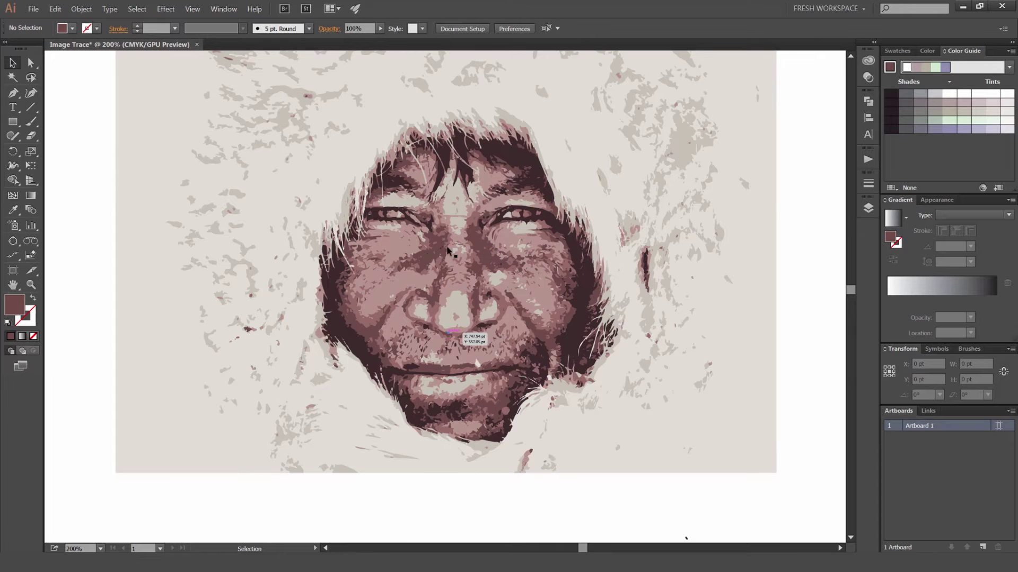
scroll(452, 257, "up", 5)
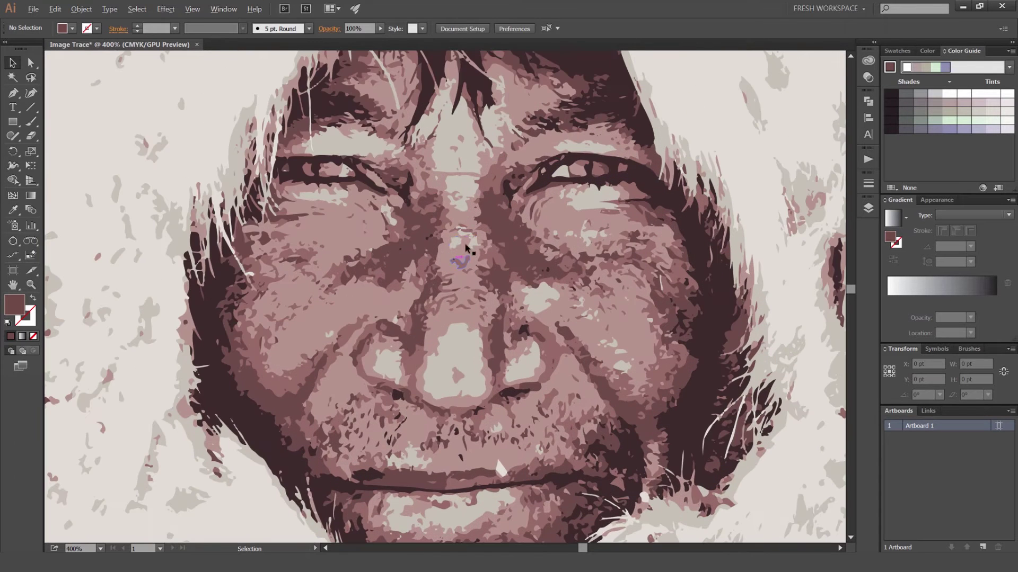
scroll(399, 237, "down", 6)
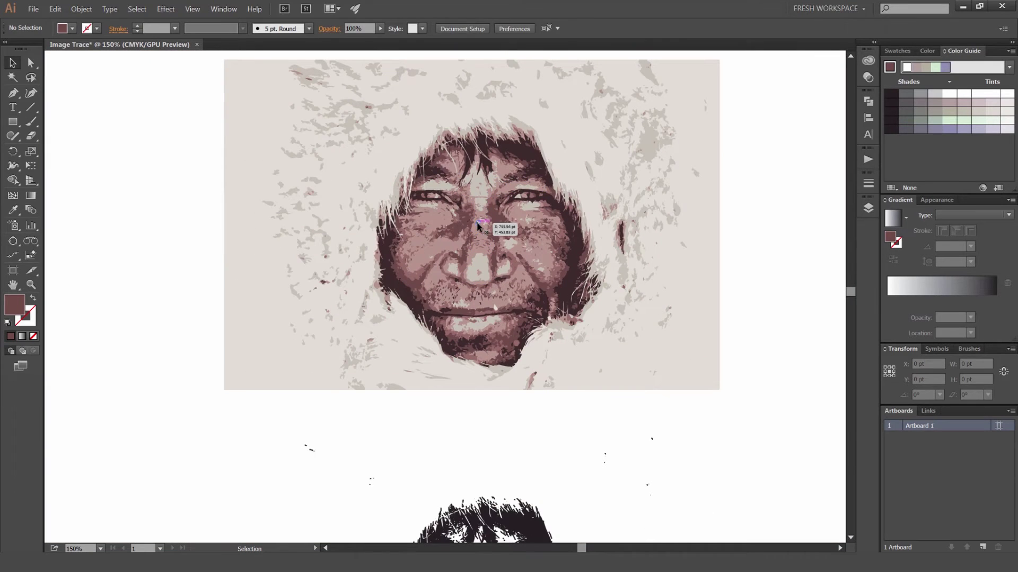
key("space")
left_click_drag(764, 218, 750, 221)
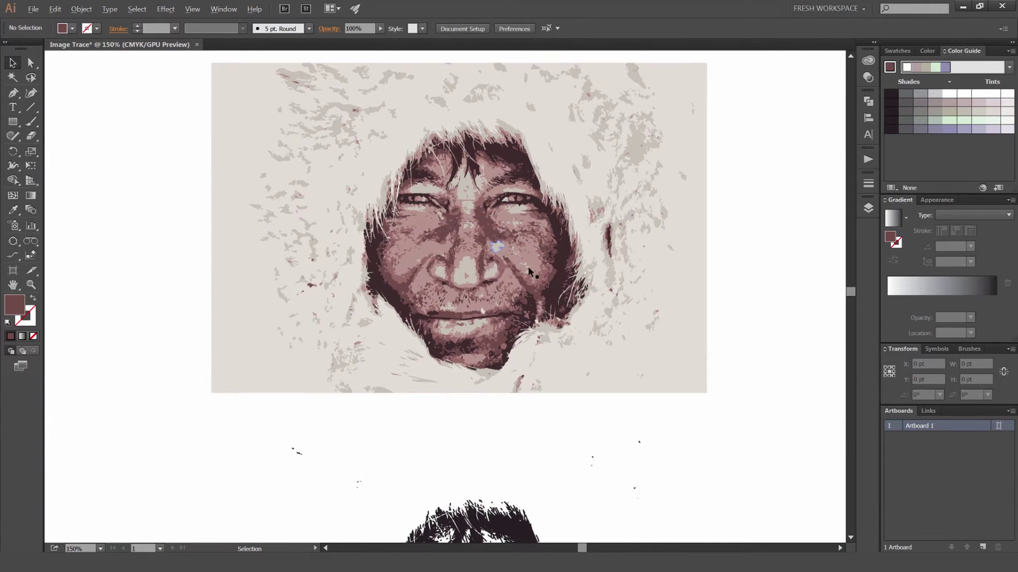
- Examine the black-and-white traced portrait below the color version up close
scroll(529, 270, "down", 1)
key("space")
left_click_drag(596, 355, 582, 246)
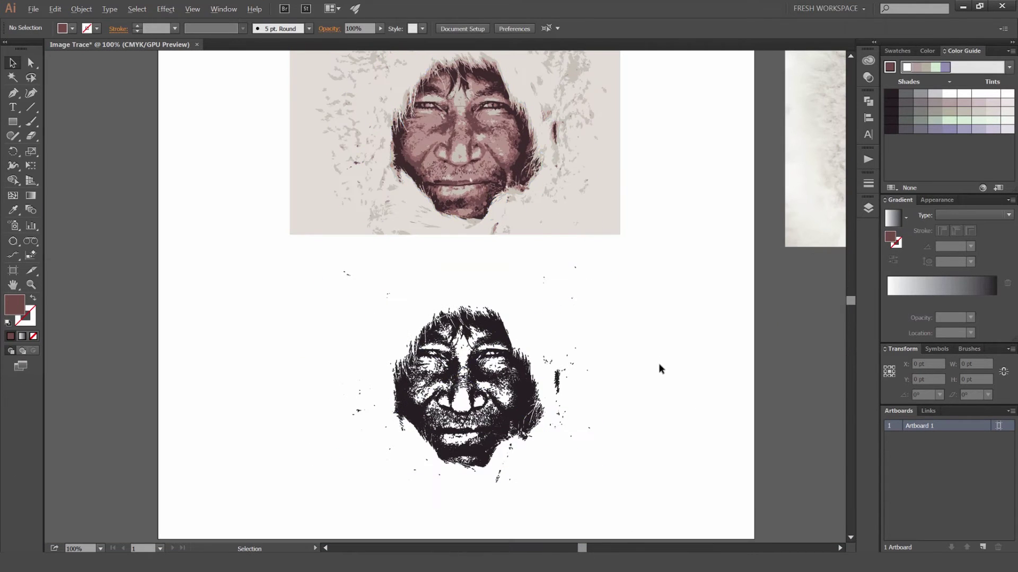
scroll(659, 363, "up", 2)
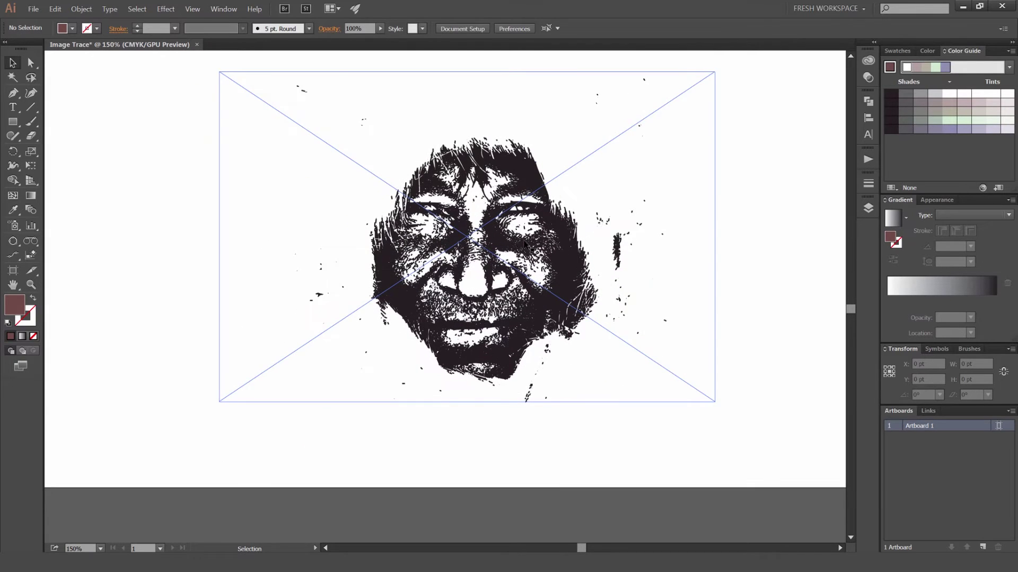
scroll(516, 241, "up", 1)
scroll(699, 215, "down", 1)
key("space")
left_click_drag(656, 194, 632, 214)
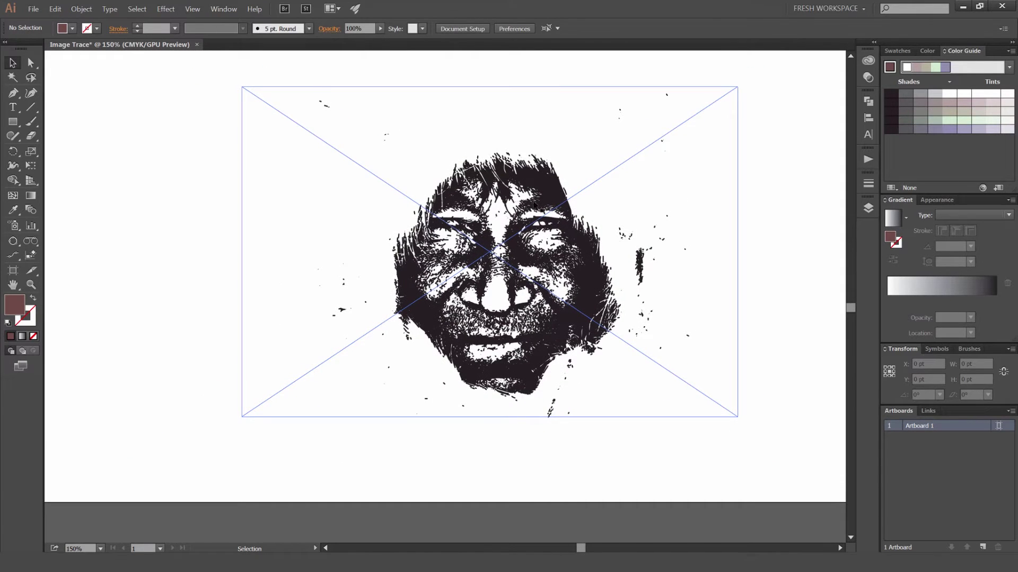
scroll(610, 276, "up", 1)
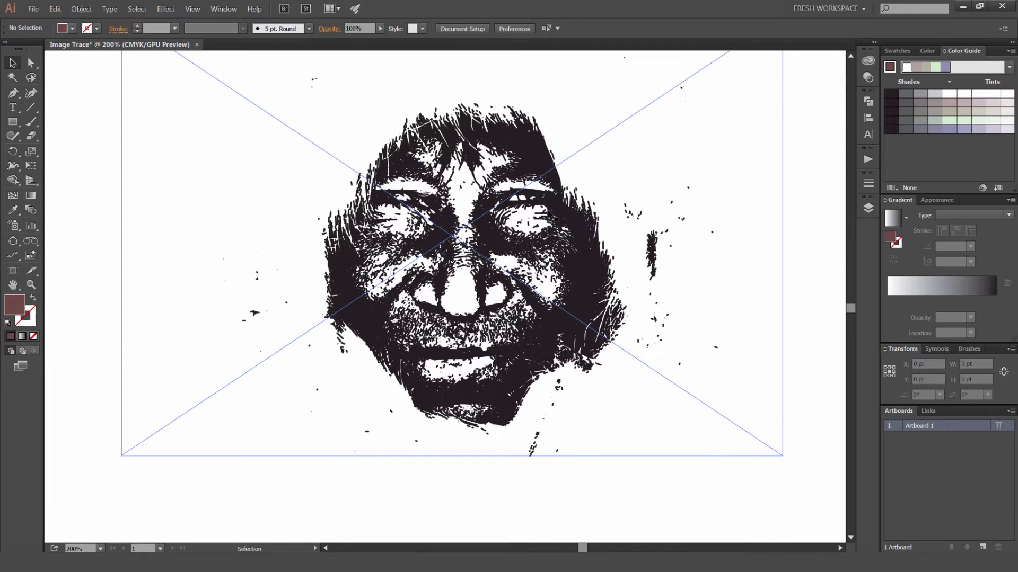
scroll(547, 215, "down", 2)
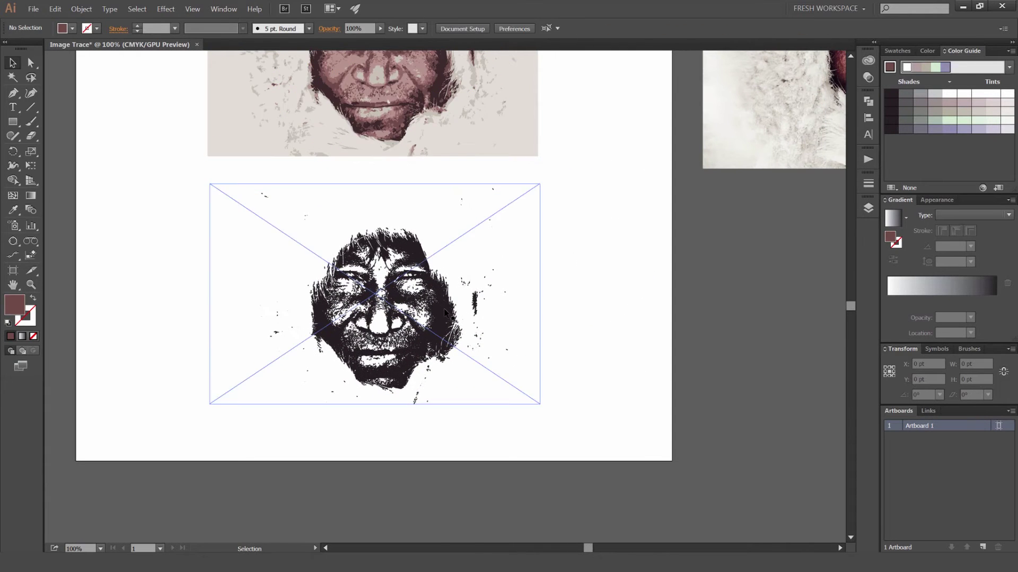
scroll(408, 312, "up", 1)
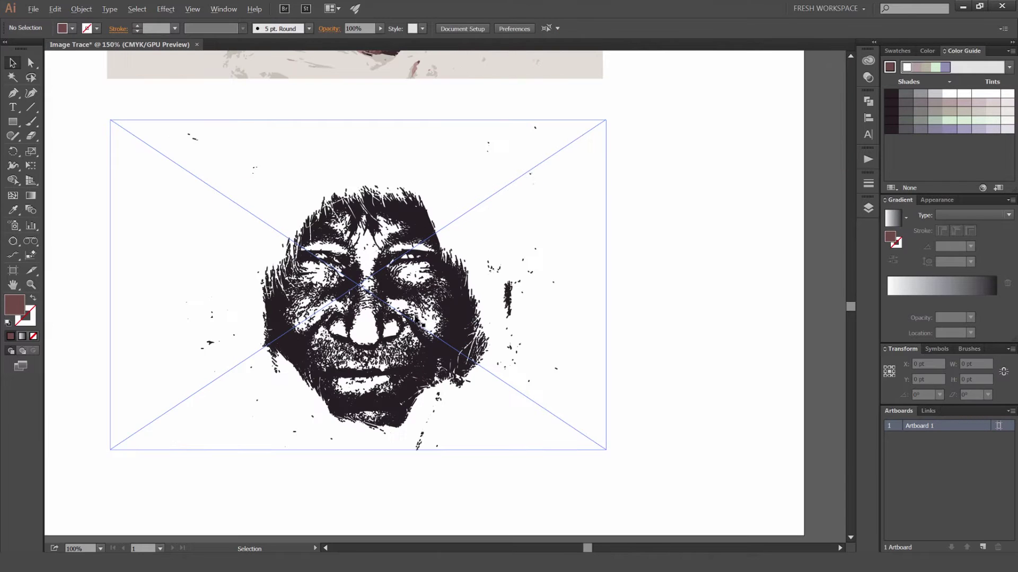
scroll(686, 275, "down", 2)
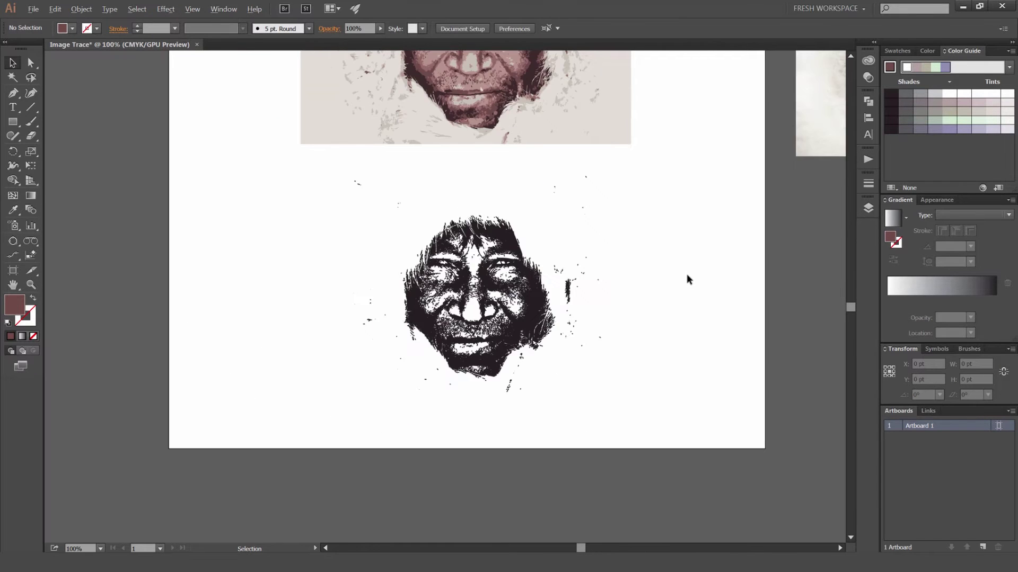
- Move the original photo farther to the right of the artboard and deselect it
left_click_drag(798, 241, 589, 288)
scroll(589, 289, "down", 1)
left_click_drag(679, 196, 560, 227)
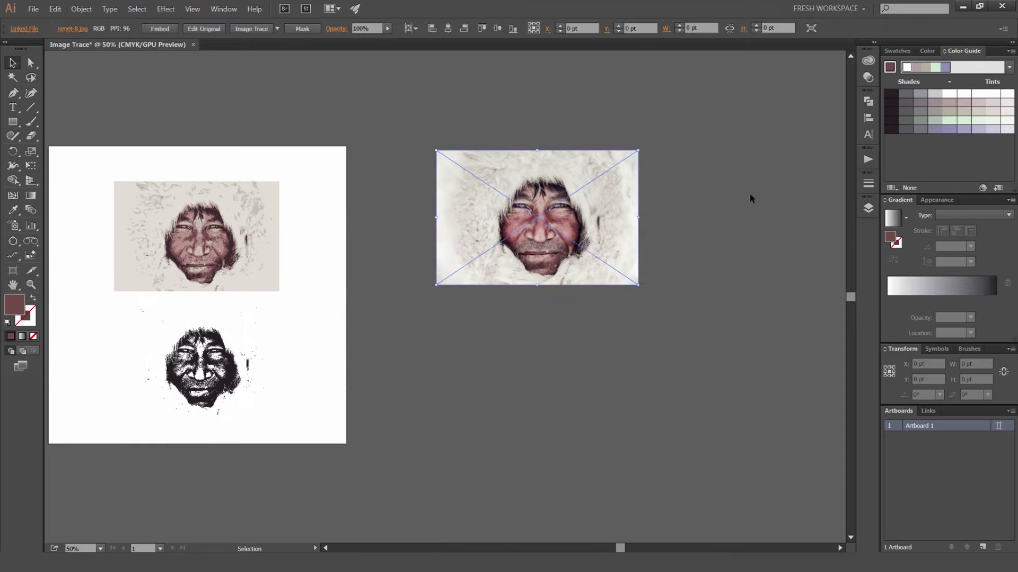
left_click(749, 193)
left_click_drag(749, 193, 615, 184)
left_click_drag(463, 207, 606, 221)
left_click(672, 210)
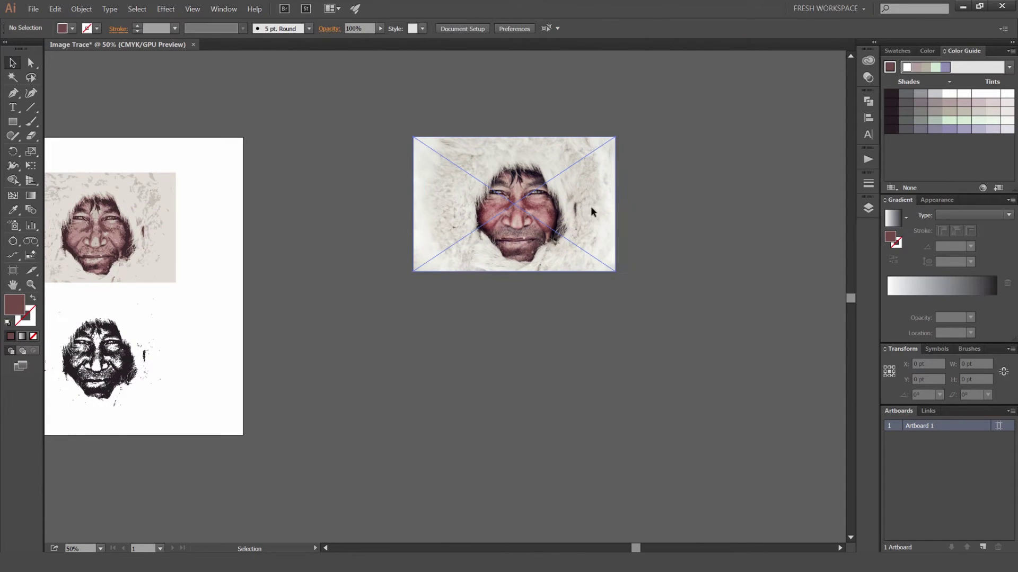
left_click(345, 95)
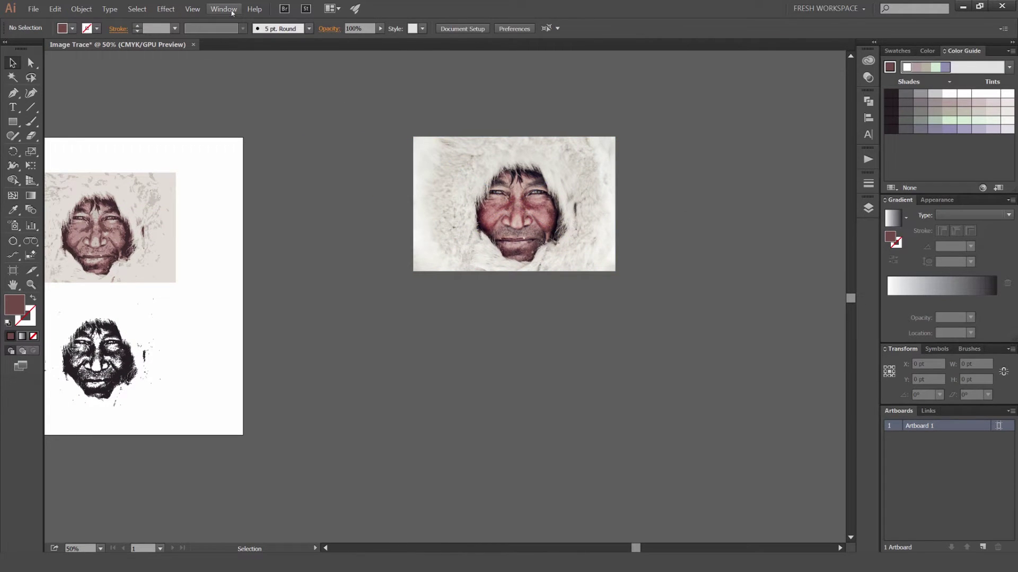
- Show the Image Trace settings and place them beside the original photo
left_click(232, 10)
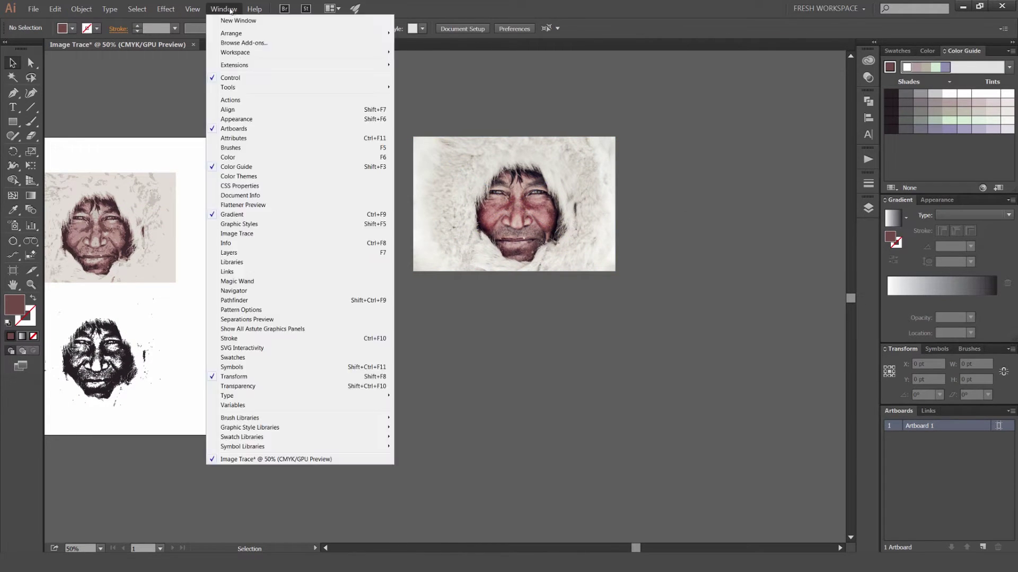
left_click(242, 235)
left_click_drag(692, 200, 648, 196)
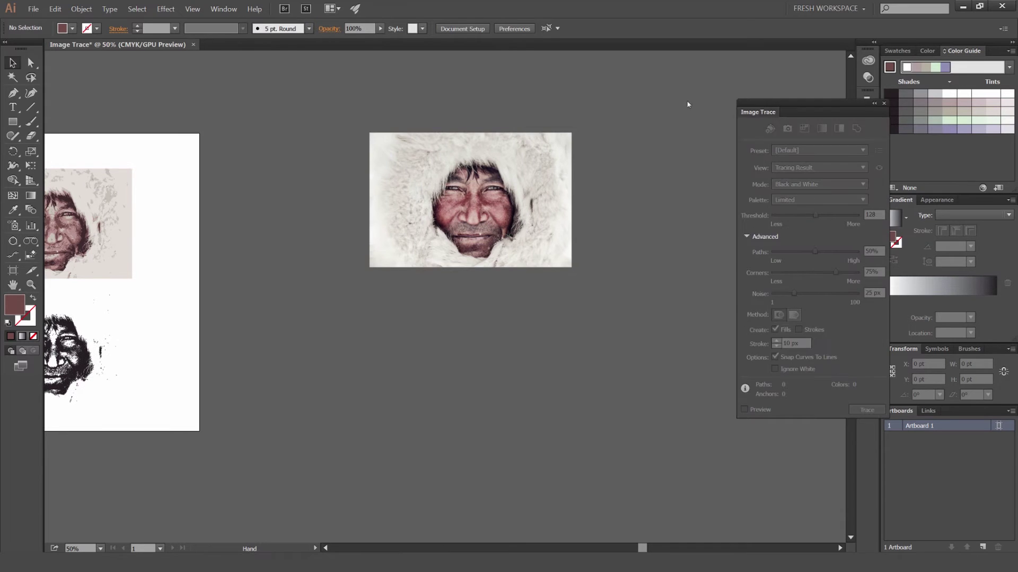
left_click_drag(780, 103, 632, 91)
mouse_move(529, 158)
left_mouse_down()
mouse_move(540, 167)
mouse_move(492, 183)
left_mouse_up()
left_click(521, 150)
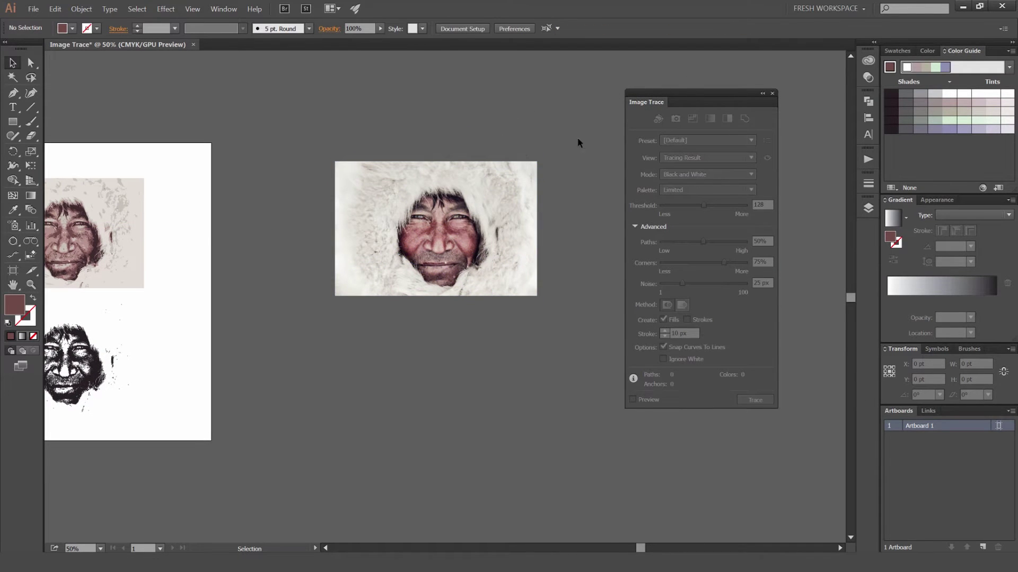
scroll(462, 198, "up", 1)
left_click_drag(531, 140, 508, 127)
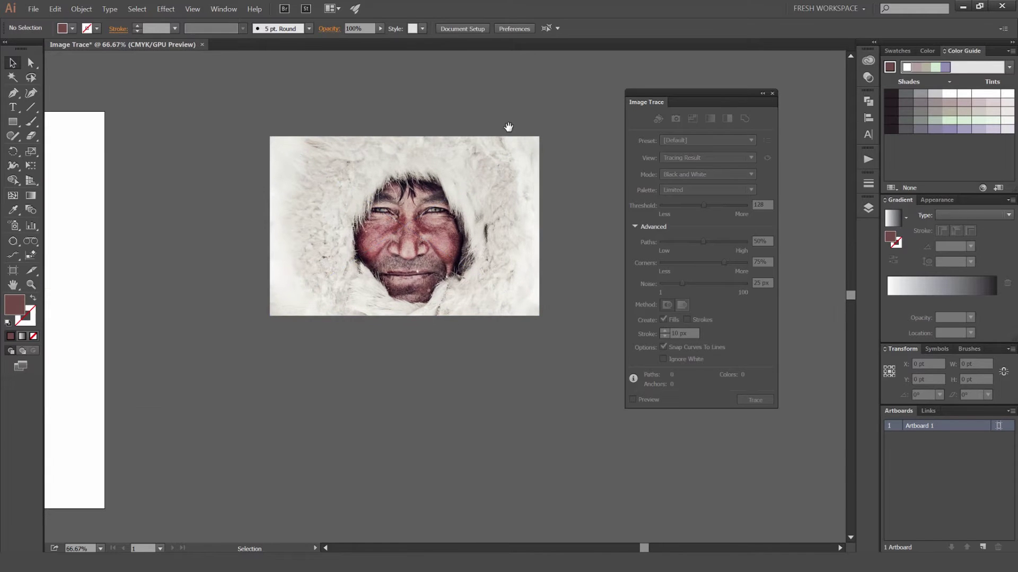
- Select the original photo for tracing and shift the Image Trace settings clear of the enlarged image
left_click(483, 174)
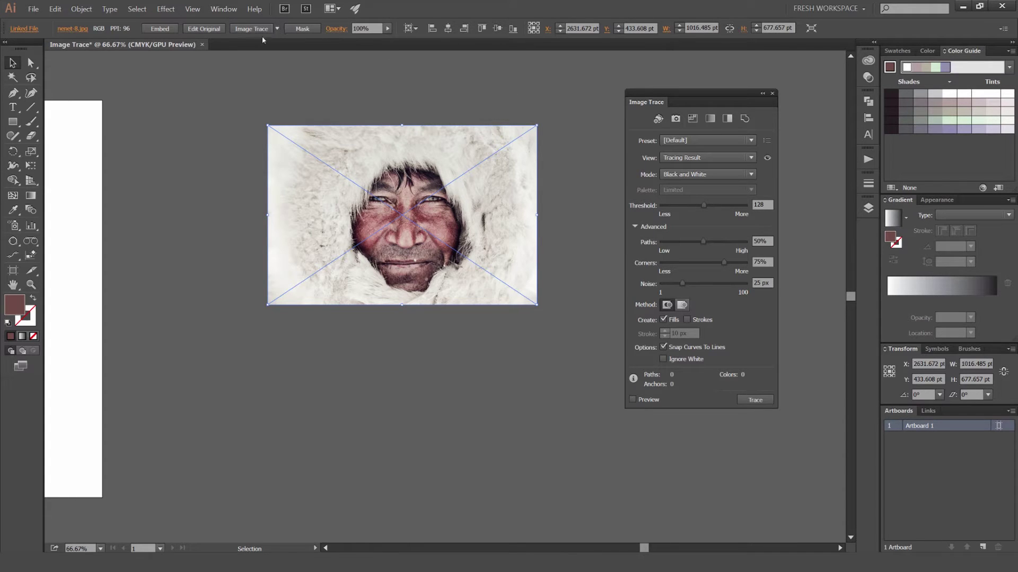
key("space")
left_click_drag(300, 53, 307, 64)
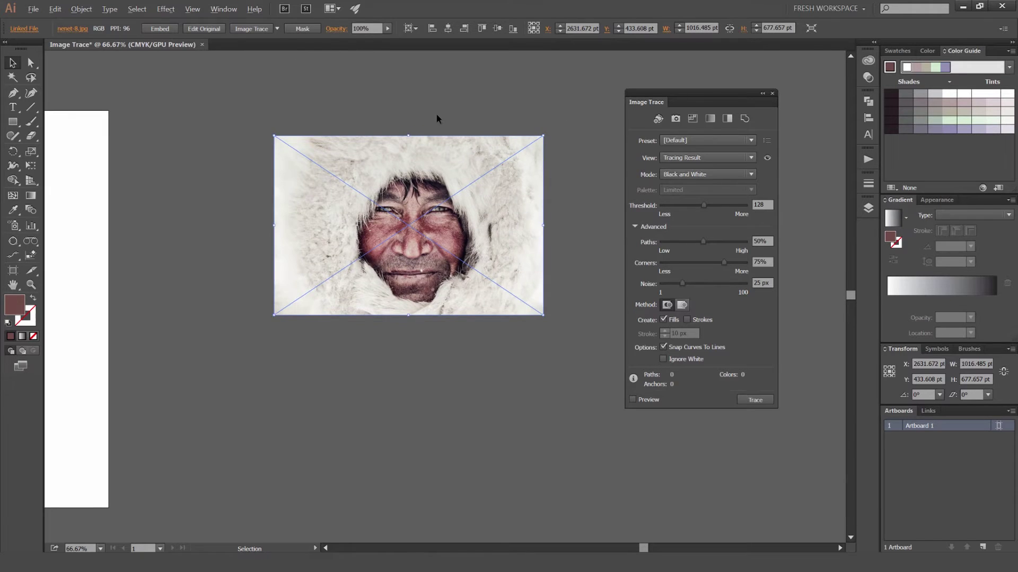
key("ctrl+equal")
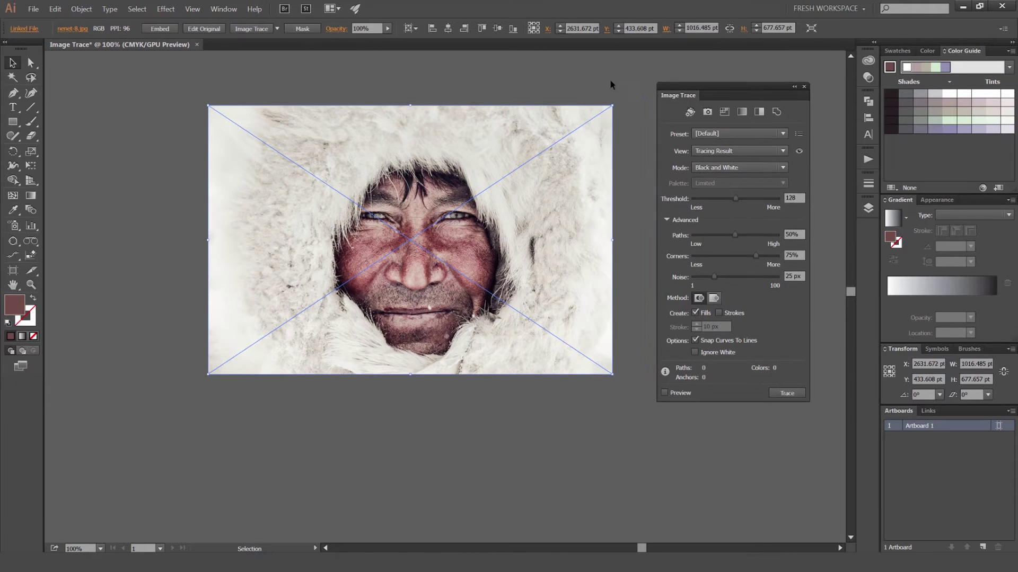
left_click(610, 81)
key("space")
left_click_drag(599, 86, 616, 77)
left_click(552, 114)
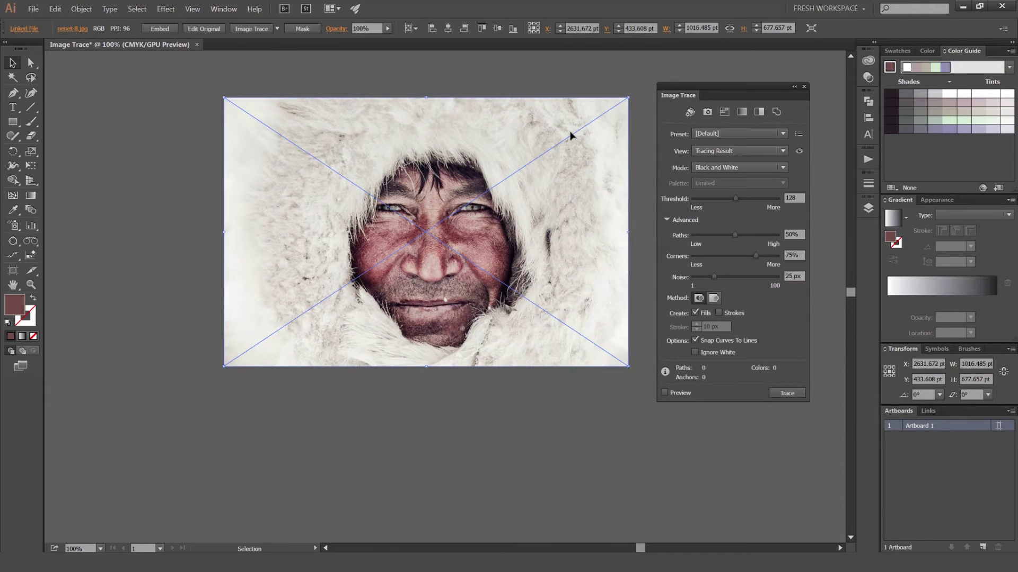
left_click_drag(705, 94, 713, 93)
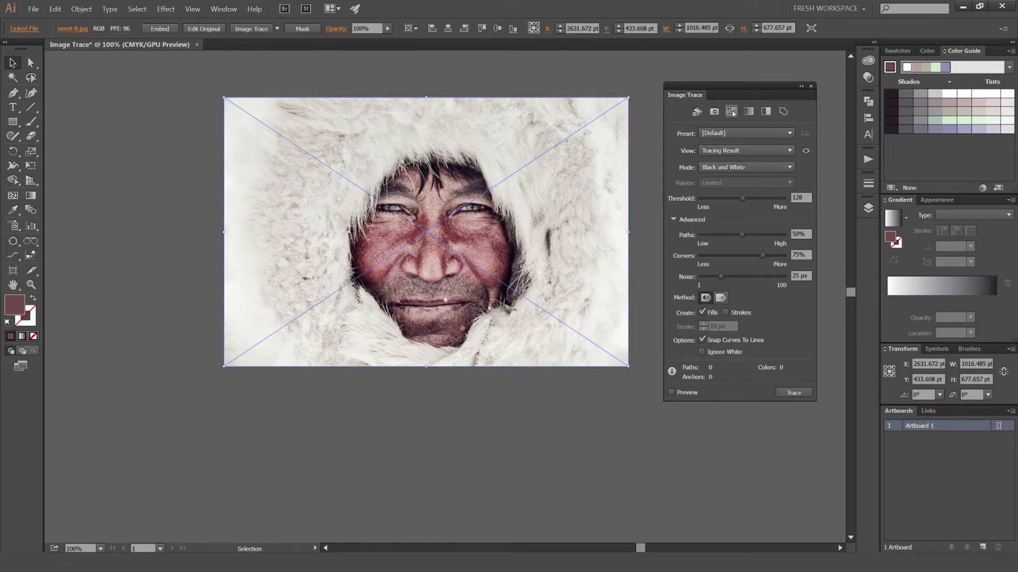
- Look through the available Image Trace presets for the selected photo
key("alt")
scroll(641, 104, "up", 1)
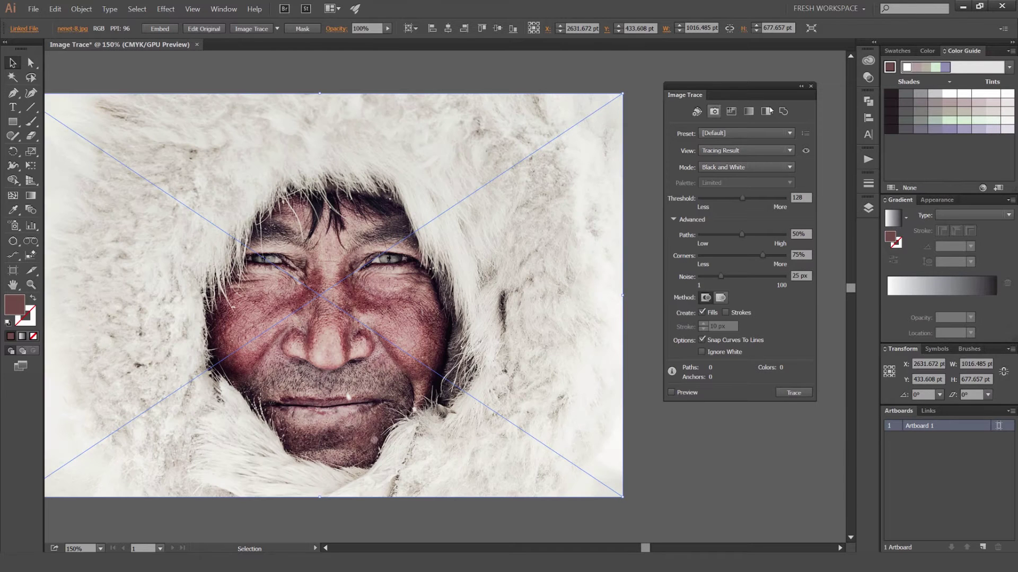
key("space")
left_click_drag(626, 98, 626, 97)
scroll(630, 134, "down", 2)
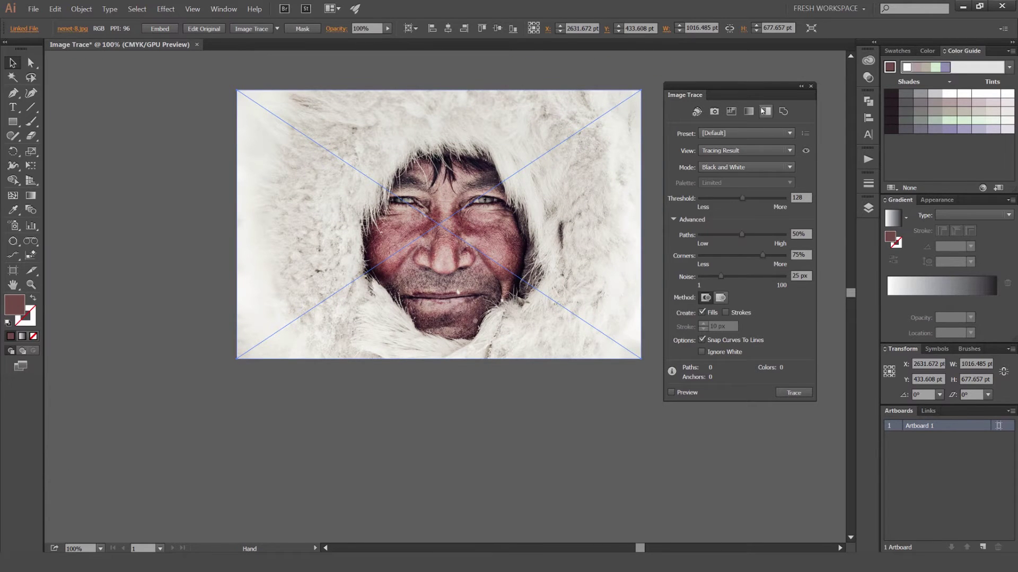
left_click(711, 134)
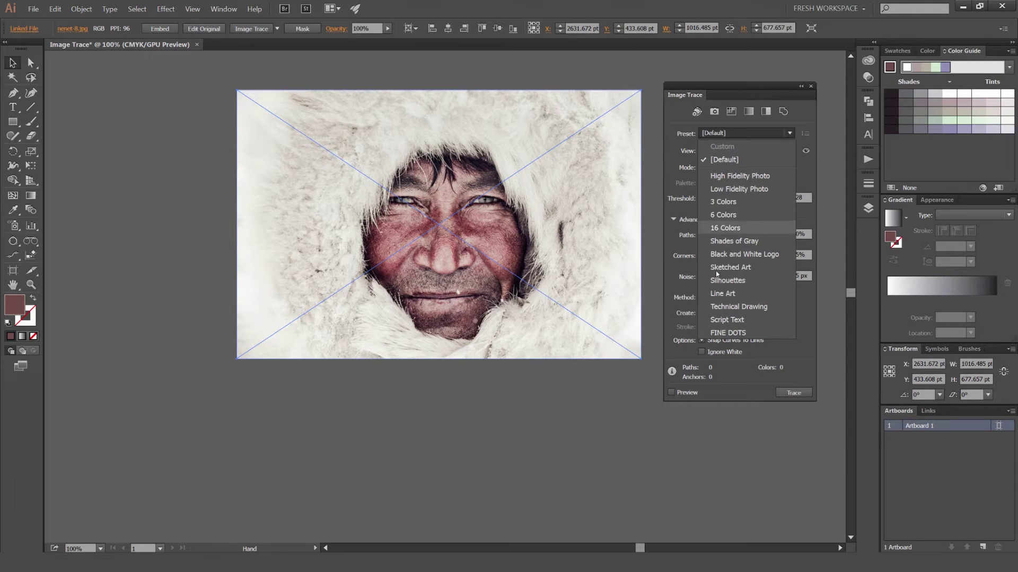
left_click(680, 125)
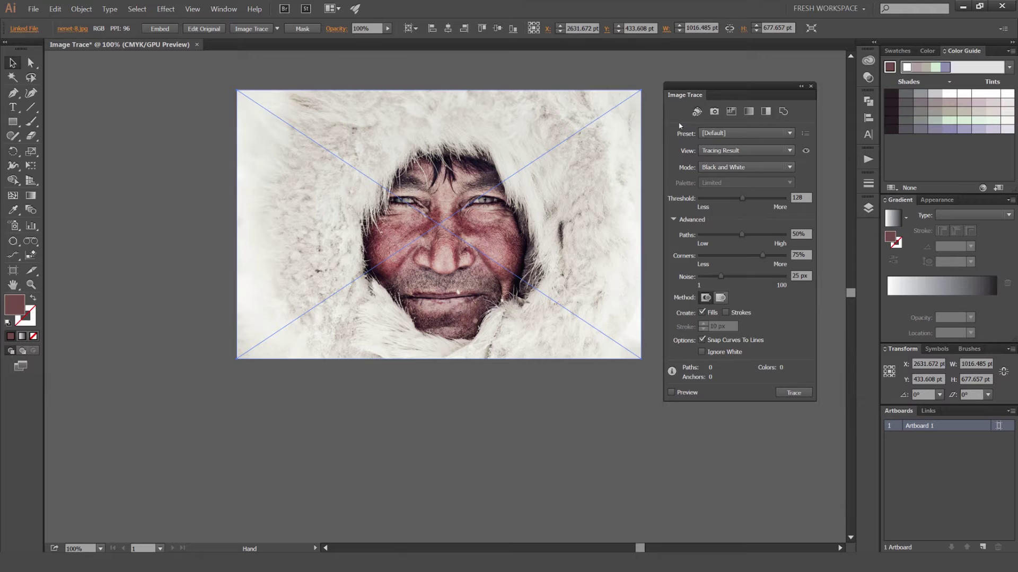
- Trace the selected photo with the Low Color preset and inspect the traced face up close
left_click(730, 111)
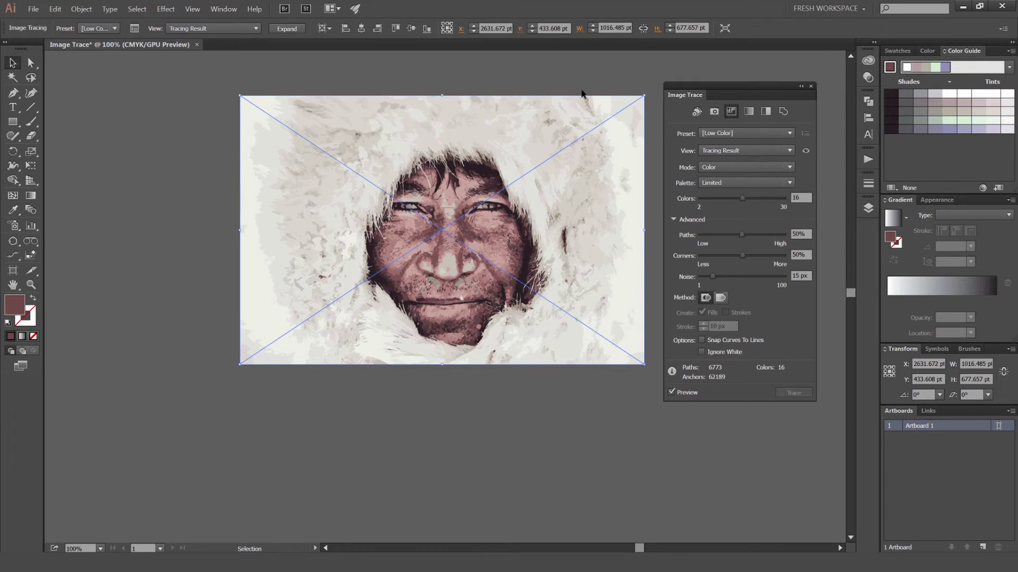
scroll(582, 92, "up", 1)
left_click_drag(618, 104, 631, 78)
left_click_drag(743, 87, 761, 85)
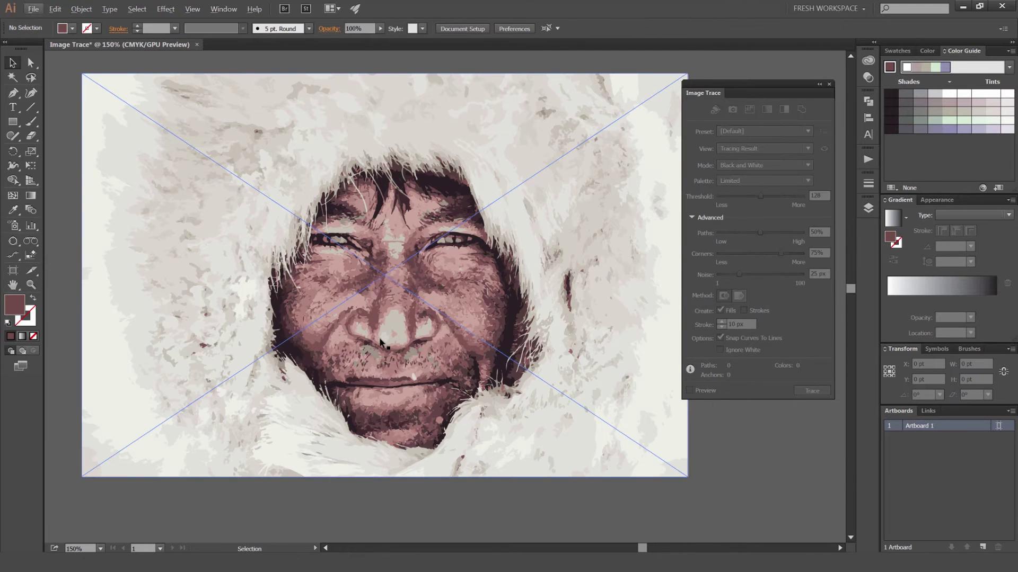
scroll(508, 274, "up", 1)
left_click_drag(461, 240, 513, 198)
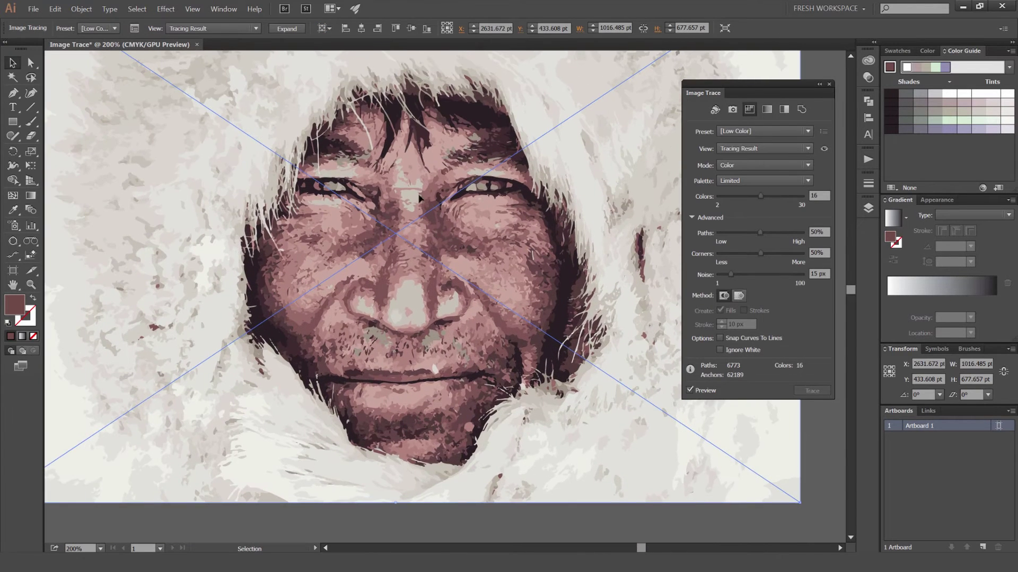
scroll(470, 244, "down", 3)
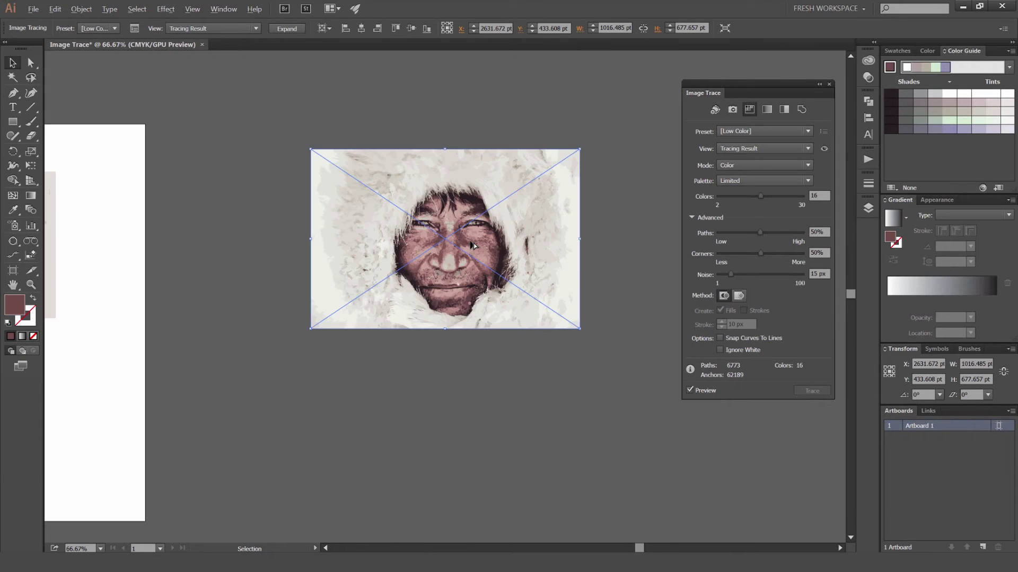
- Undo the Low Color trace of the portrait photo
scroll(449, 253, "up", 2)
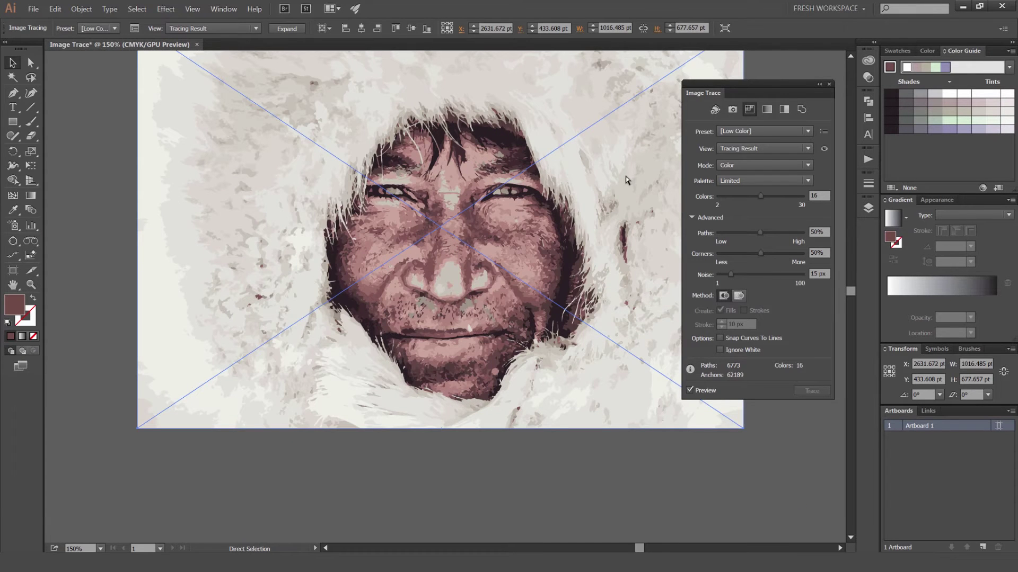
key("ctrl+z")
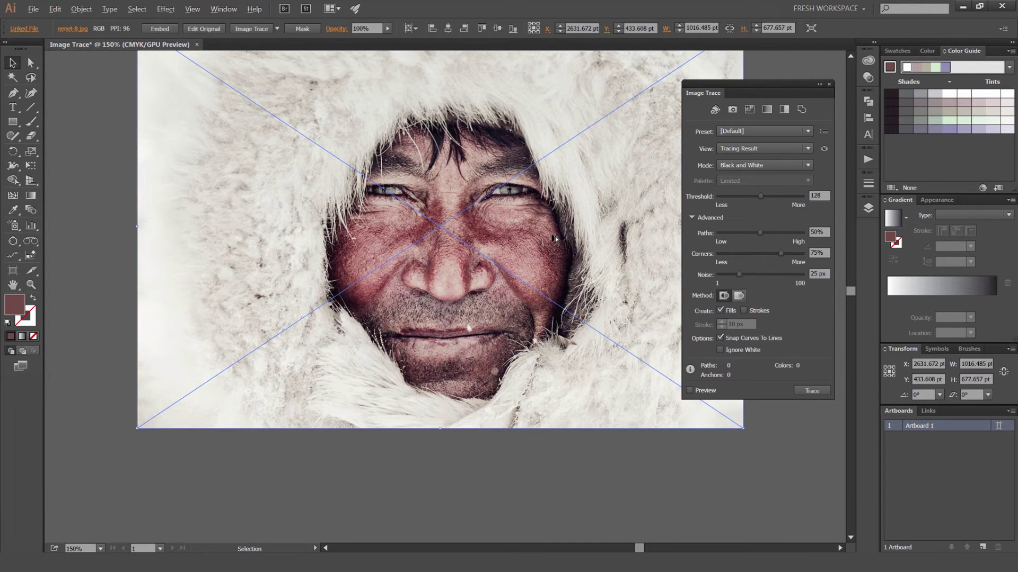
scroll(555, 238, "up", 1)
key("ctrl+1")
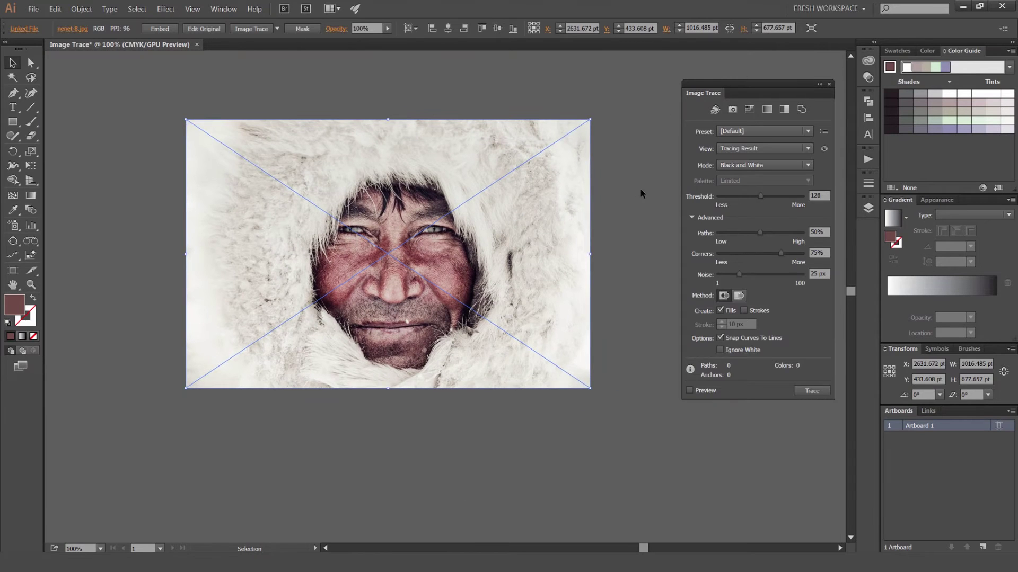
- Trace the selected photo with the Black and White Logo preset
left_click(752, 131)
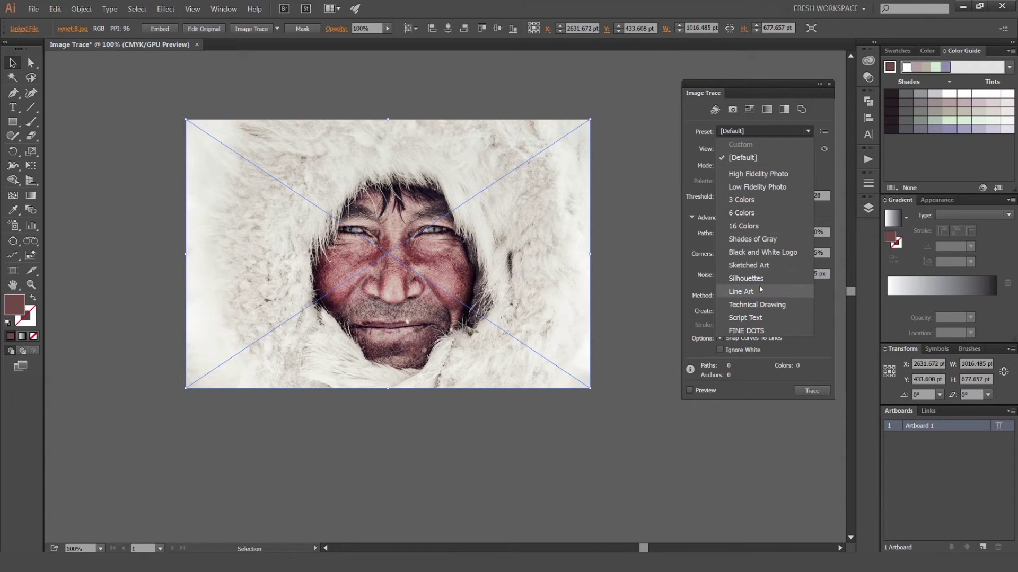
left_click(644, 265)
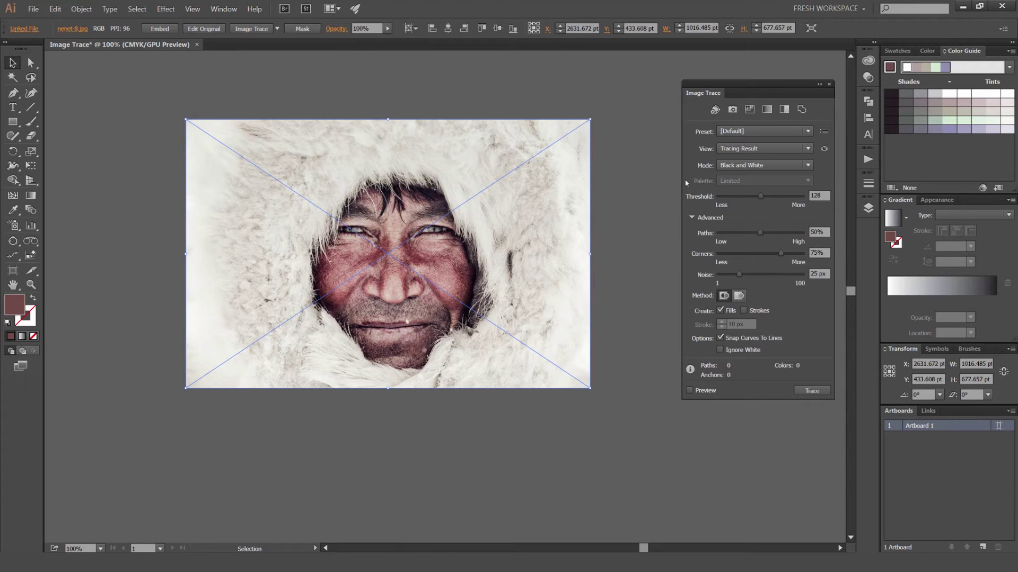
left_click_drag(600, 183, 601, 212)
scroll(594, 132, "down", 2)
left_click(601, 212)
left_click(554, 208)
left_click(738, 149)
left_click(738, 132)
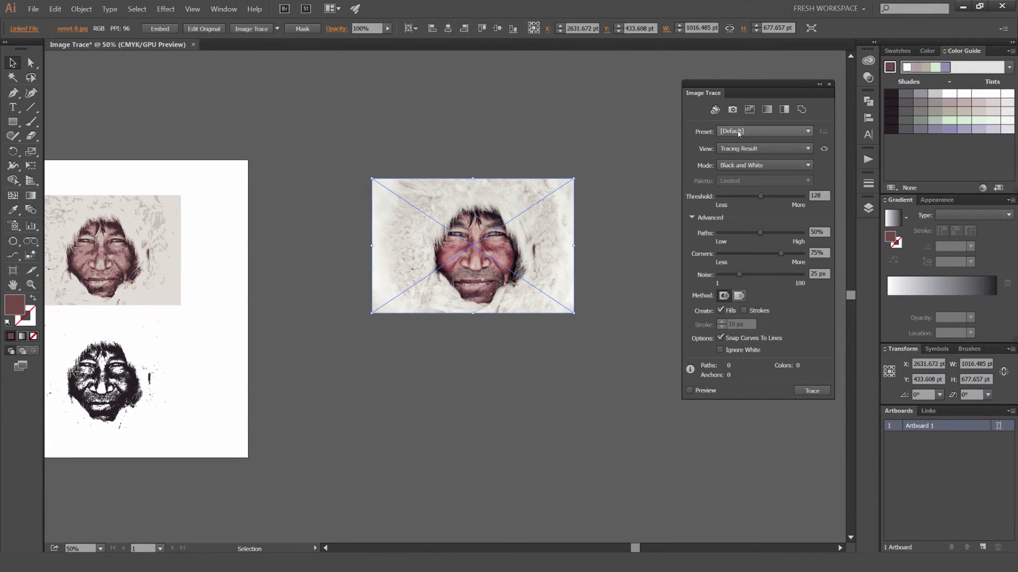
left_click(738, 131)
left_click(763, 252)
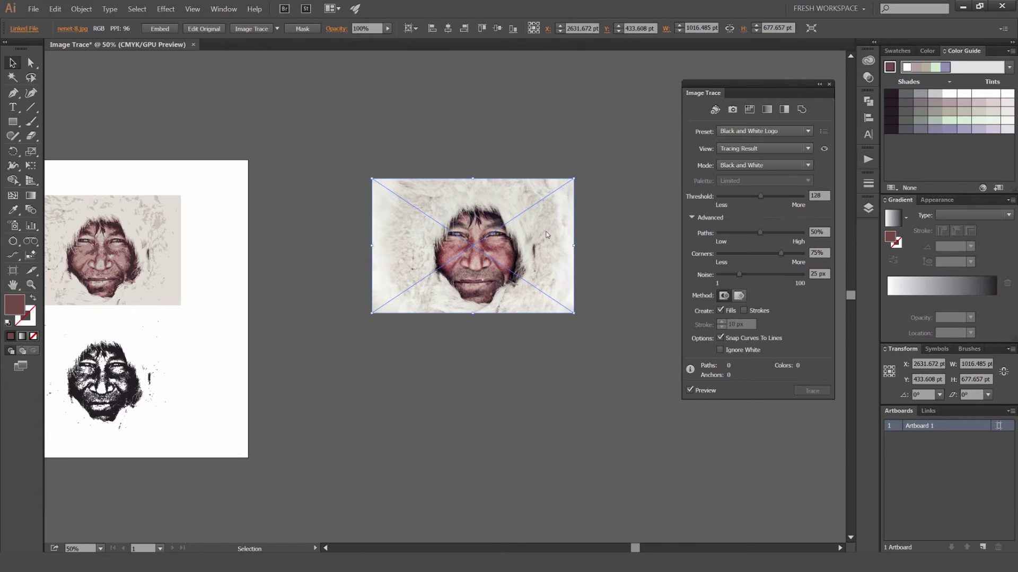
scroll(492, 241, "up", 3)
scroll(487, 230, "down", 1)
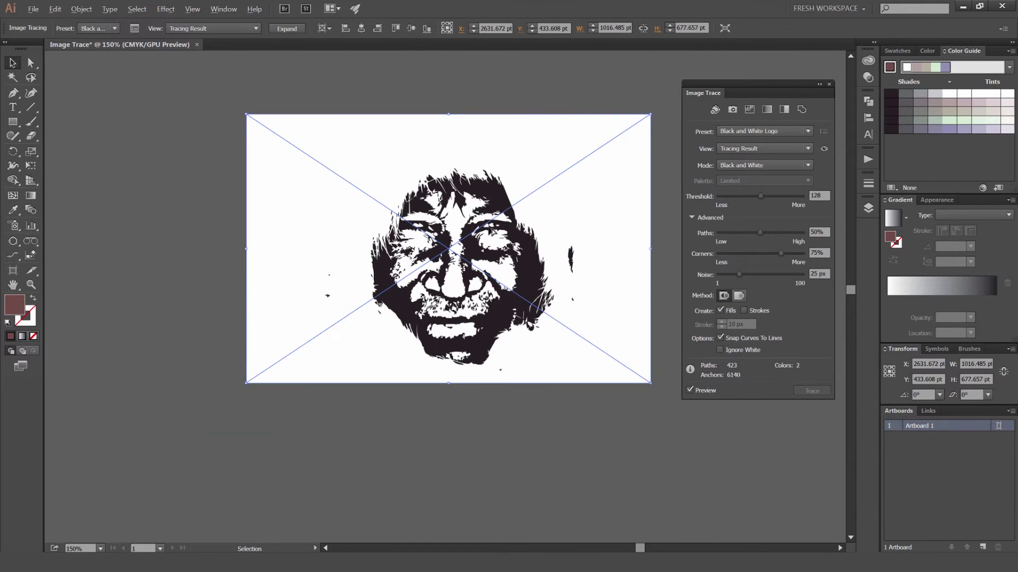
- Nudge the black-and-white traced image to about X 2637.67 pt, Y 443.61 pt
mouse_move(532, 226)
left_mouse_down()
mouse_move(510, 240)
mouse_move(476, 214)
left_mouse_up()
key("ctrl+z")
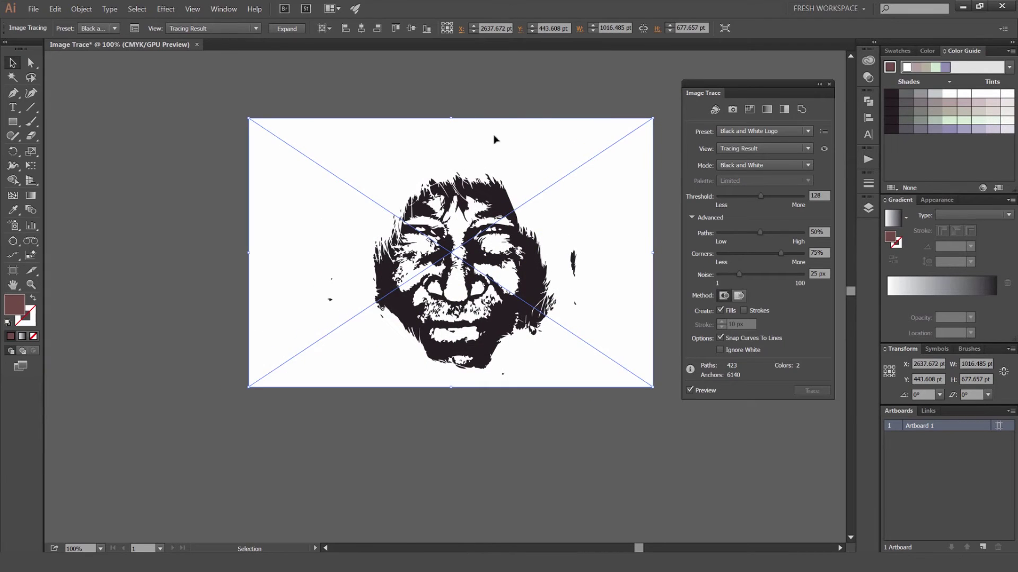
left_click(535, 93)
left_click(555, 158)
left_click_drag(588, 182, 591, 176)
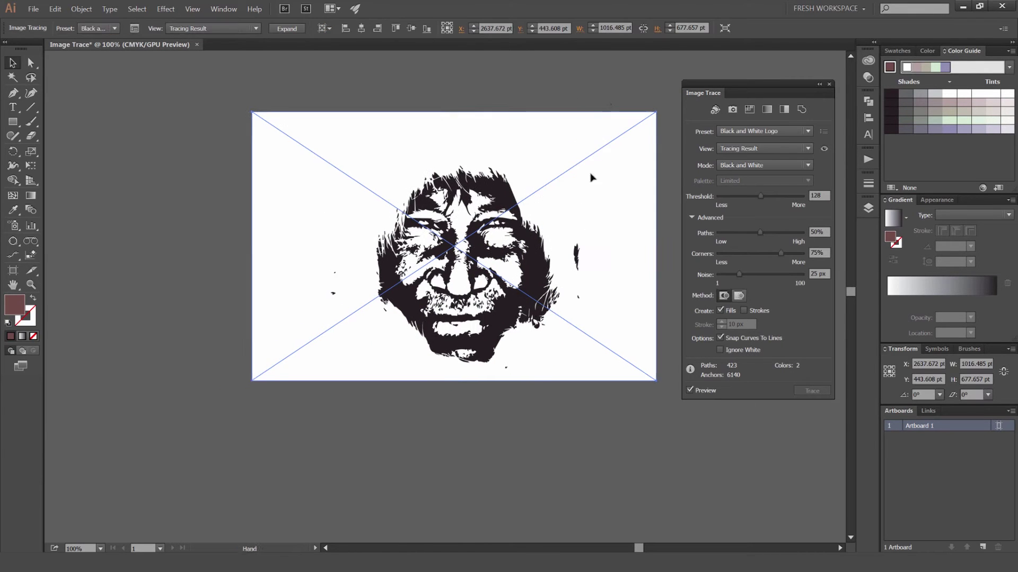
left_click(594, 96)
left_click(595, 169)
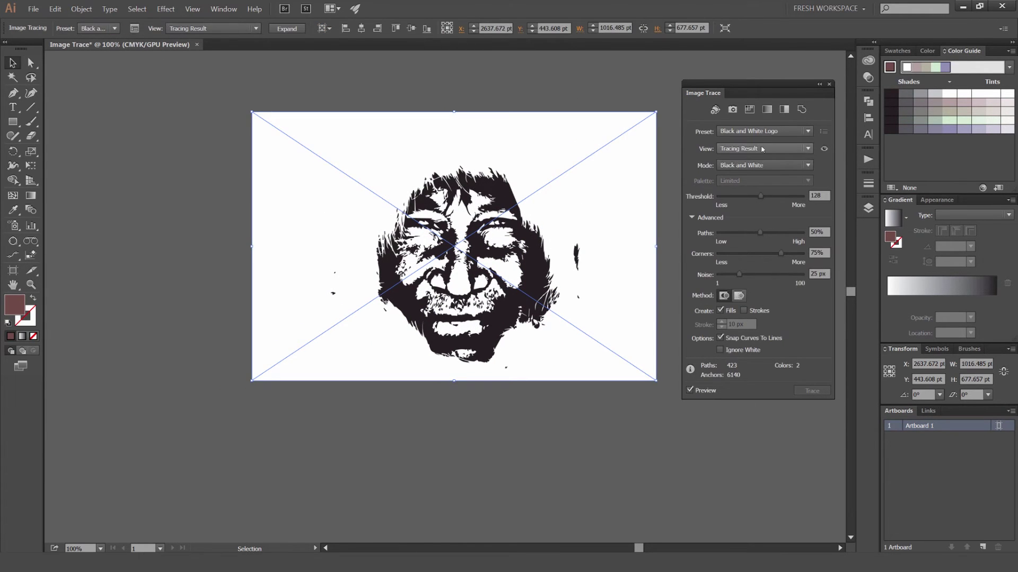
- Display the trace as Tracing Result with Outlines
left_click(766, 149)
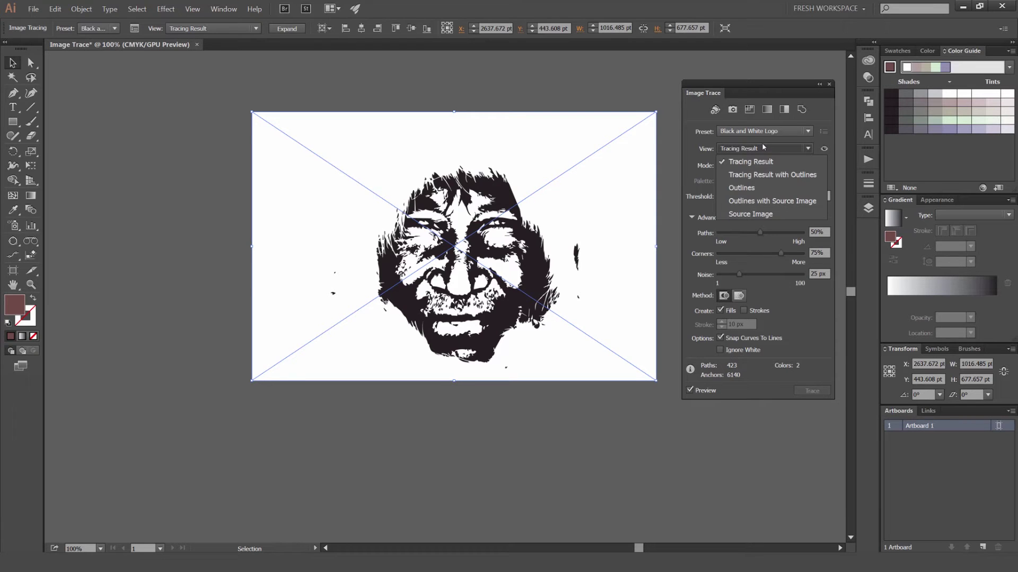
left_click(763, 148)
left_click(763, 148)
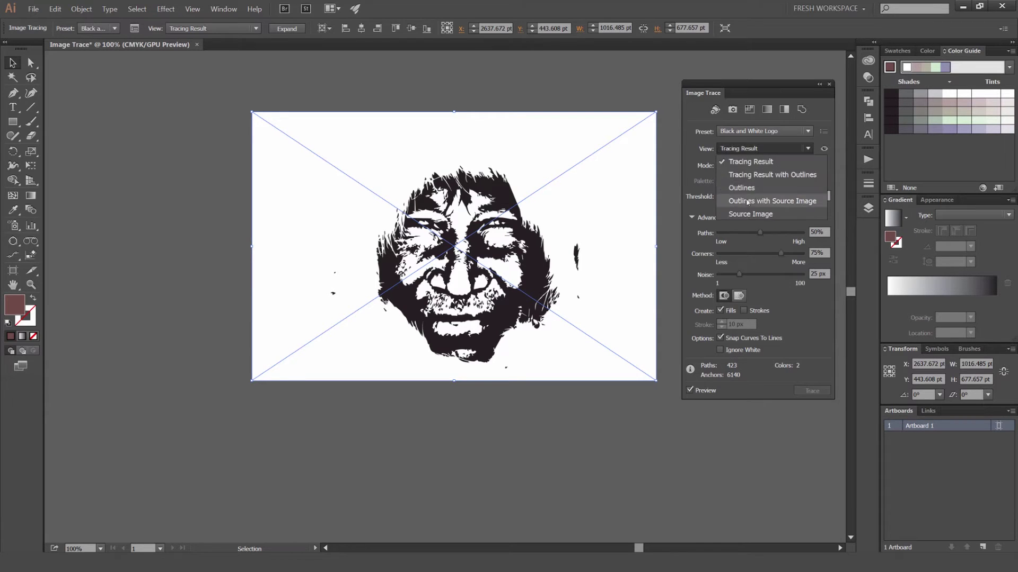
left_click(731, 175)
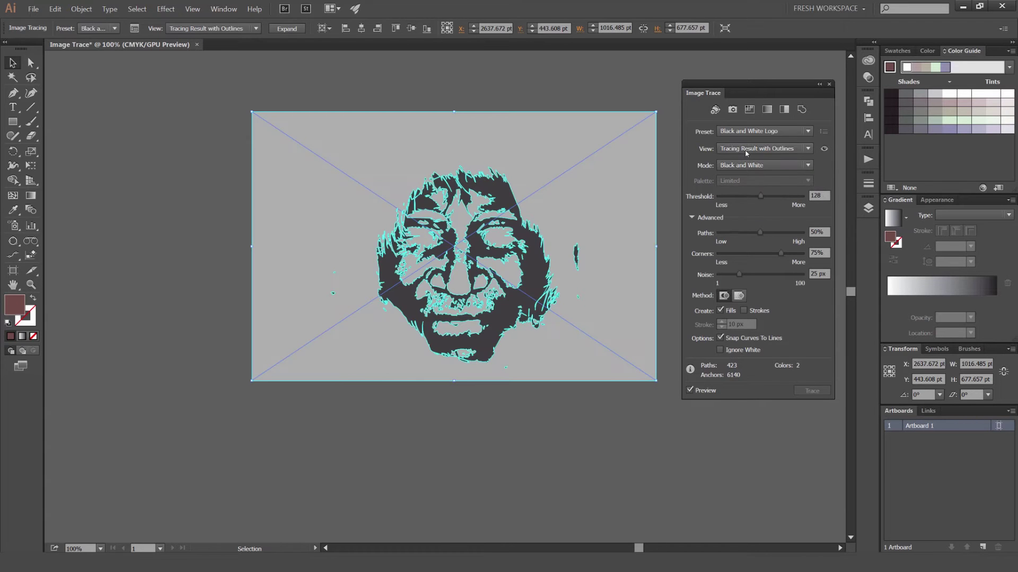
- Display only the outlines of the trace, view them deselected, and select the traced image again
left_click(761, 149)
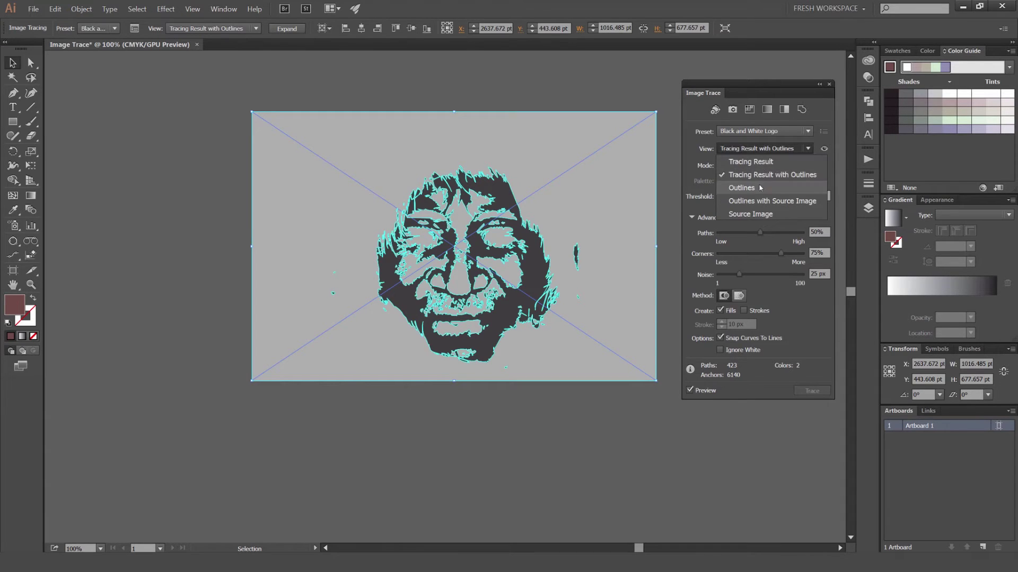
left_click(731, 185)
left_click(527, 400)
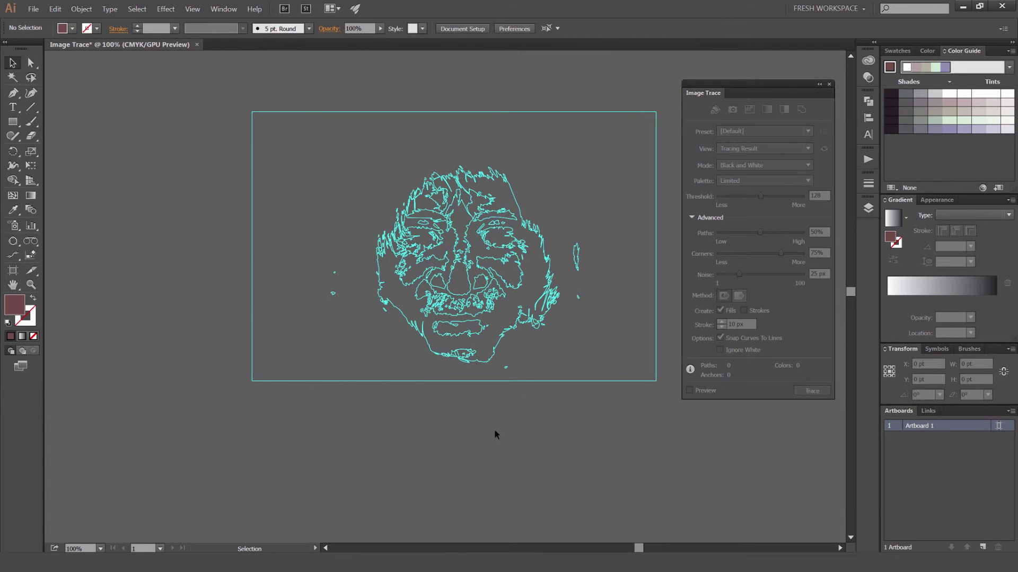
left_click(495, 345)
- Display the source image of the trace for comparison, and return the view to Tracing Result
left_click(761, 149)
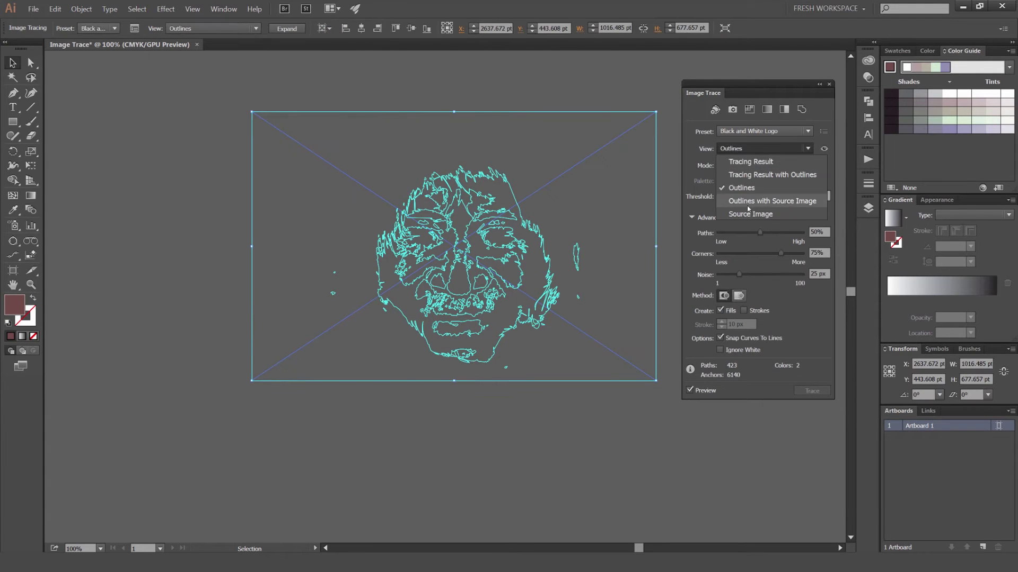
left_click(747, 213)
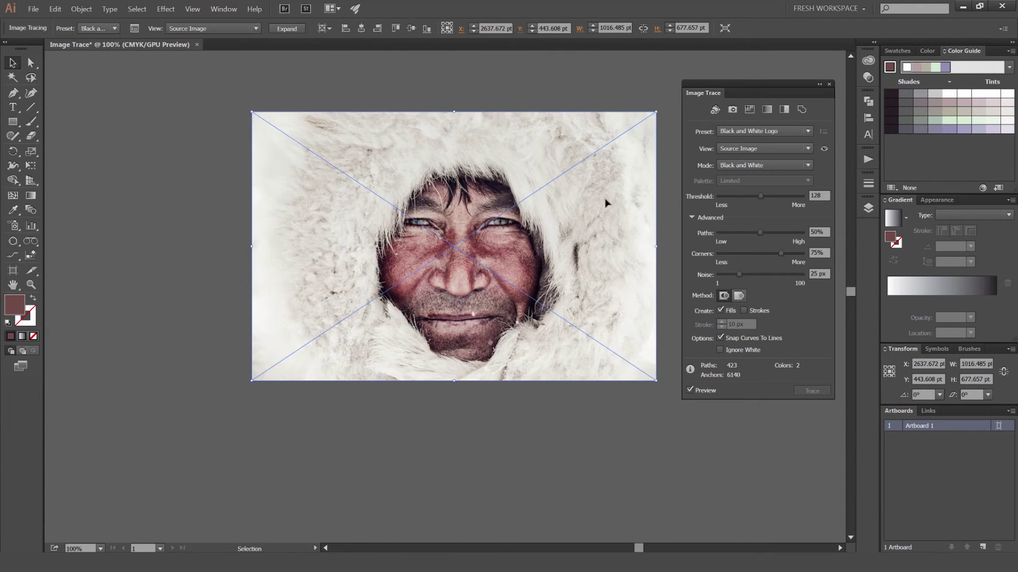
left_click(763, 148)
left_click(749, 161)
left_click(748, 152)
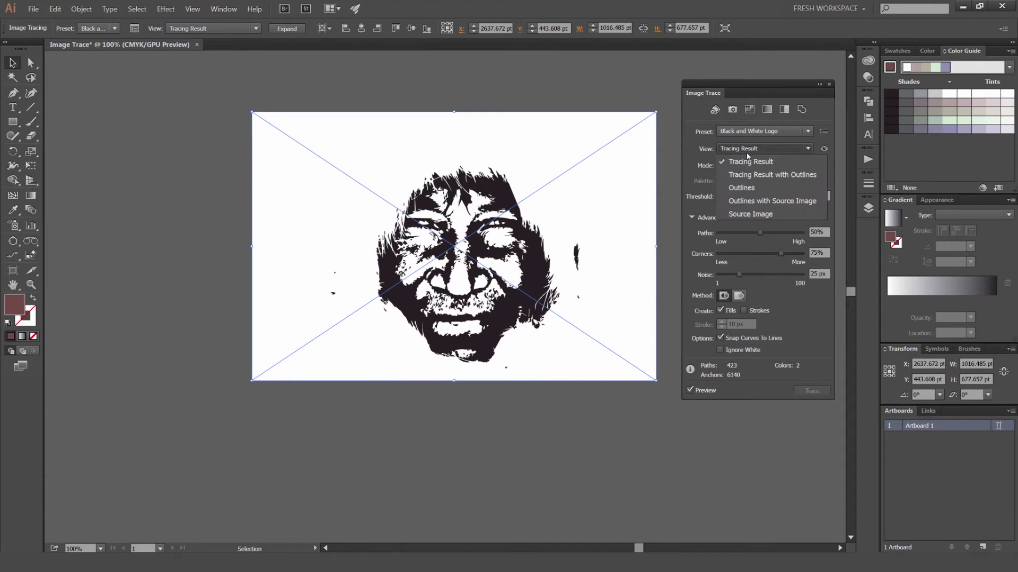
left_click(734, 148)
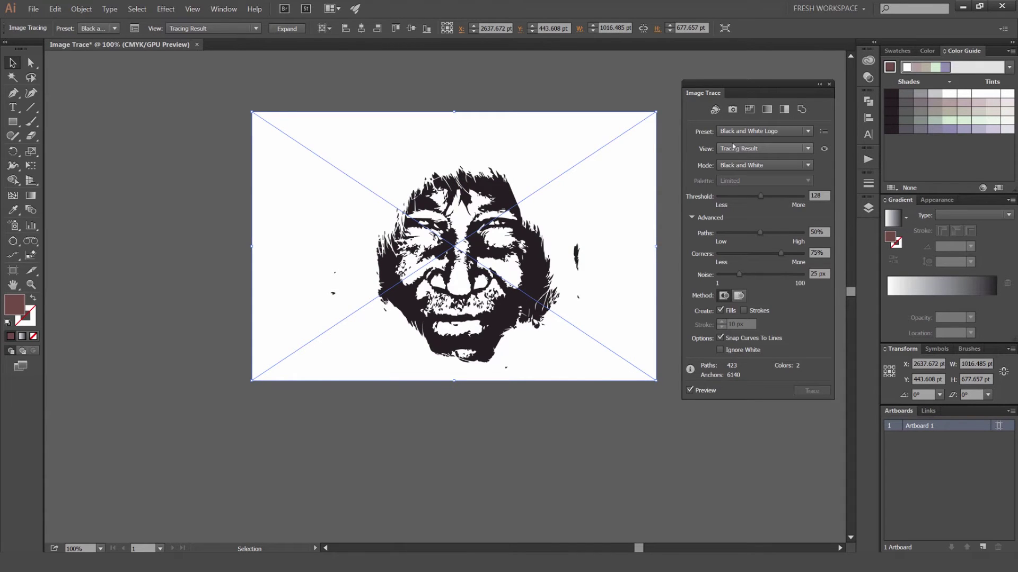
- Compare the tracing result with the source image by temporarily revealing the original several times
left_click(823, 149)
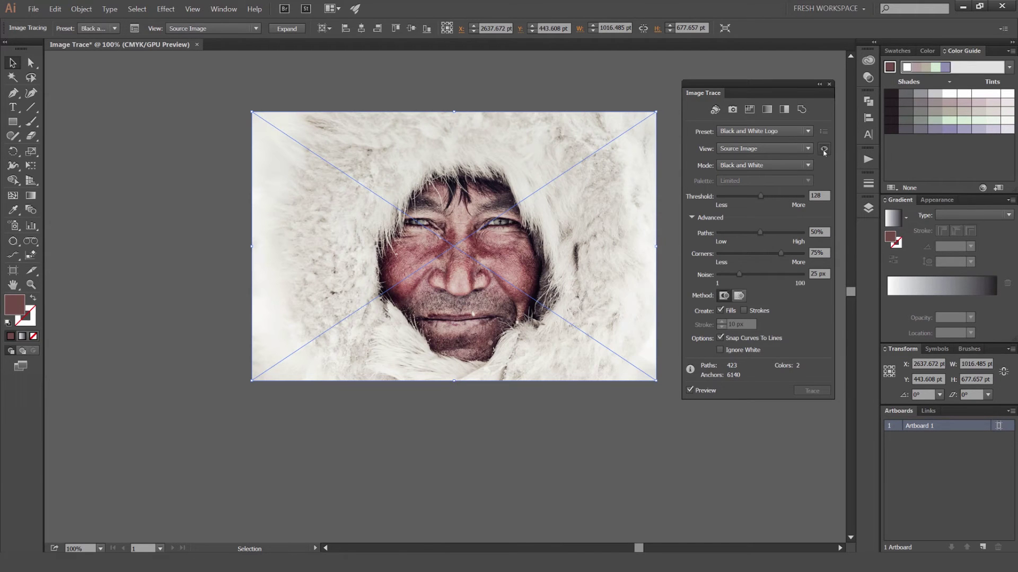
left_click(825, 151)
left_click(825, 151)
left_click(825, 151)
left_click(825, 151)
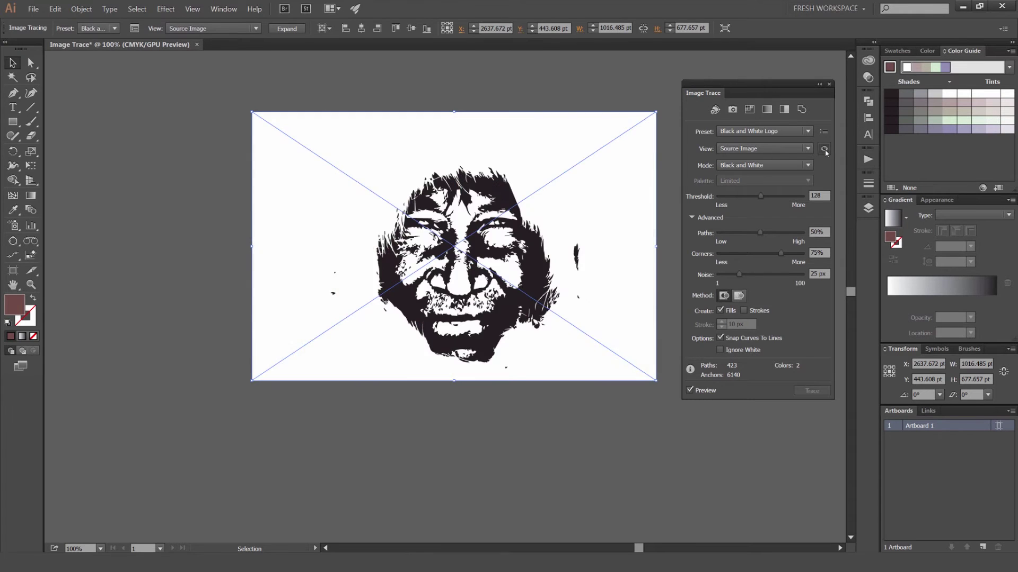
left_click(824, 151)
- Try the Color mode on the traced portrait
left_click(735, 166)
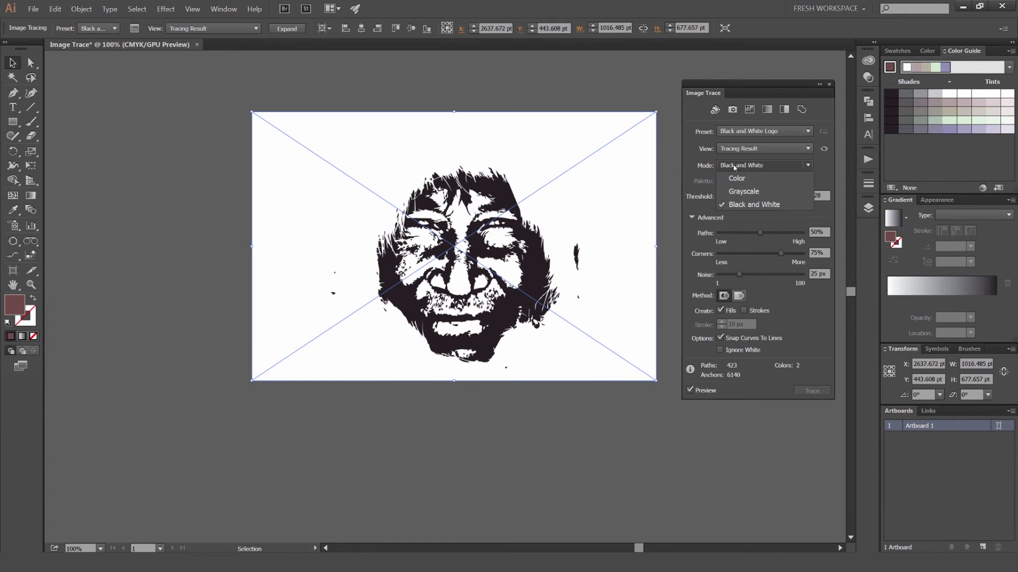
left_click(703, 167)
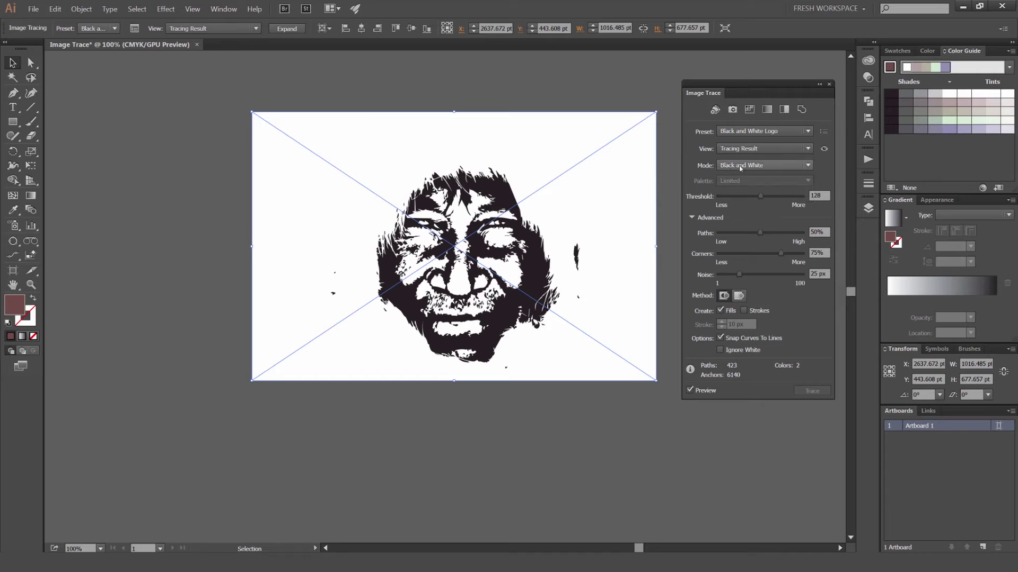
left_click(763, 165)
left_click(777, 178)
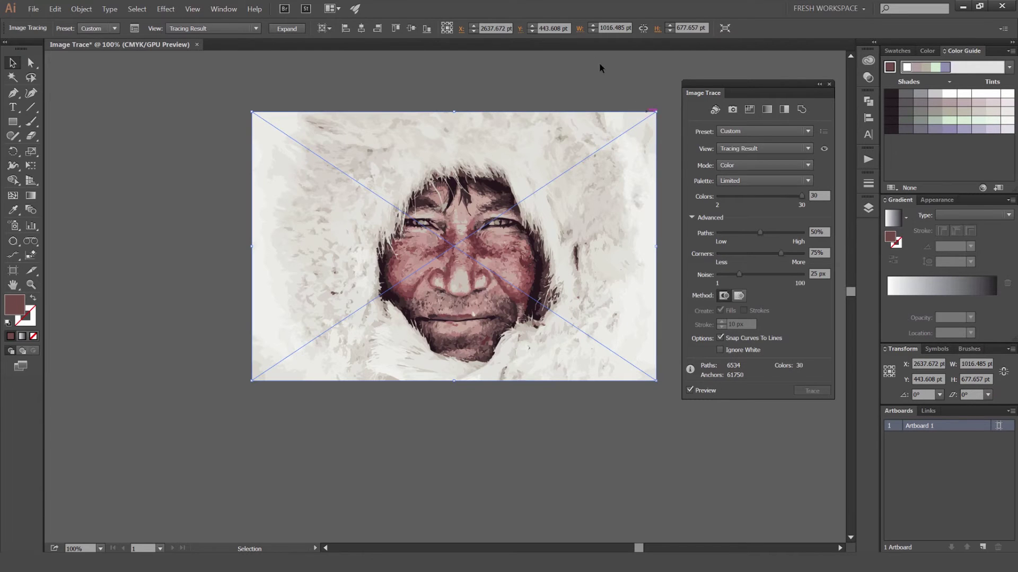
left_click(590, 65)
left_click_drag(622, 70, 628, 53)
left_click(642, 114)
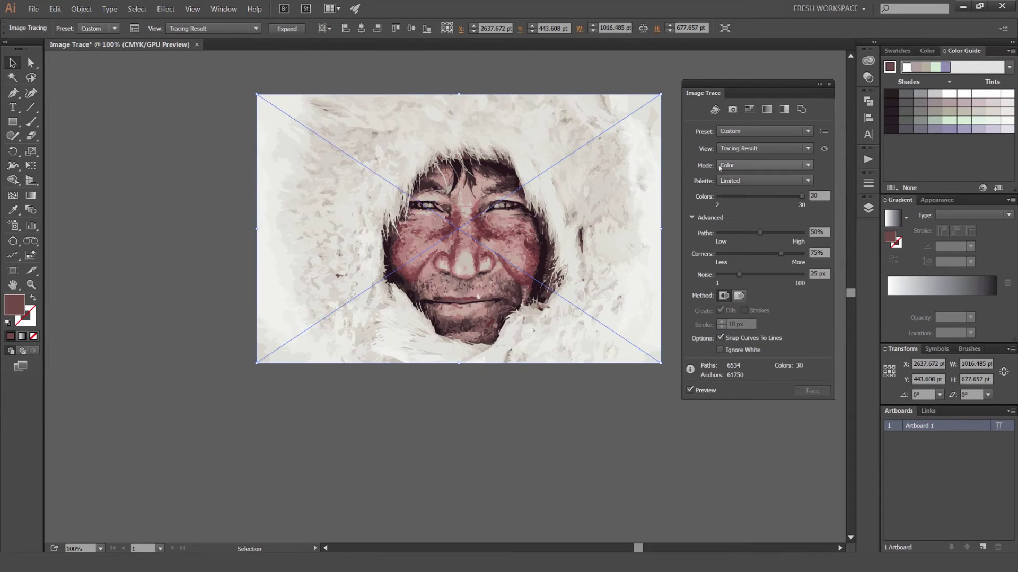
- Try the Grayscale mode on the trace, and return it to Black and White mode
left_click(744, 165)
left_click(740, 189)
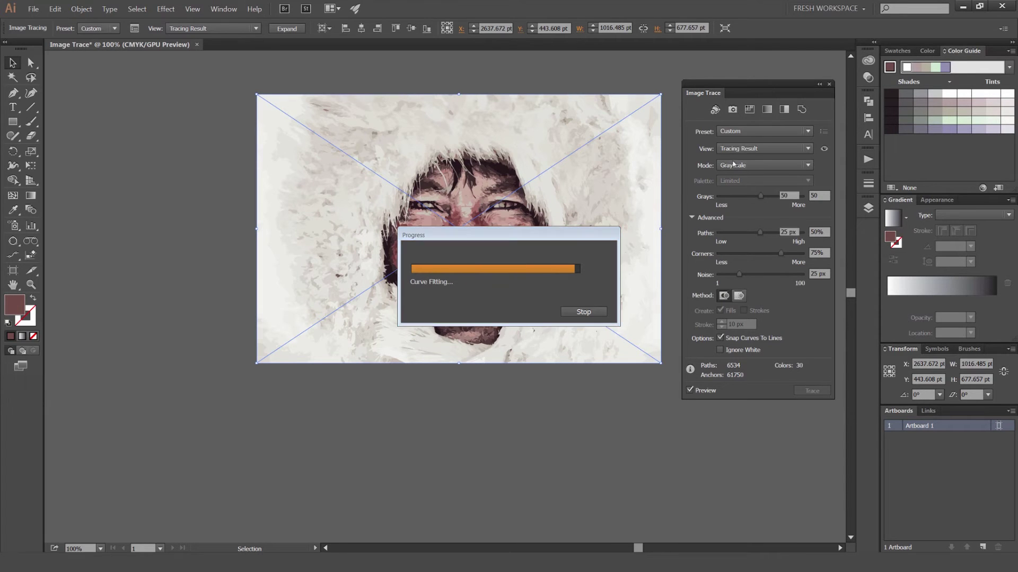
left_click(736, 166)
left_click(747, 204)
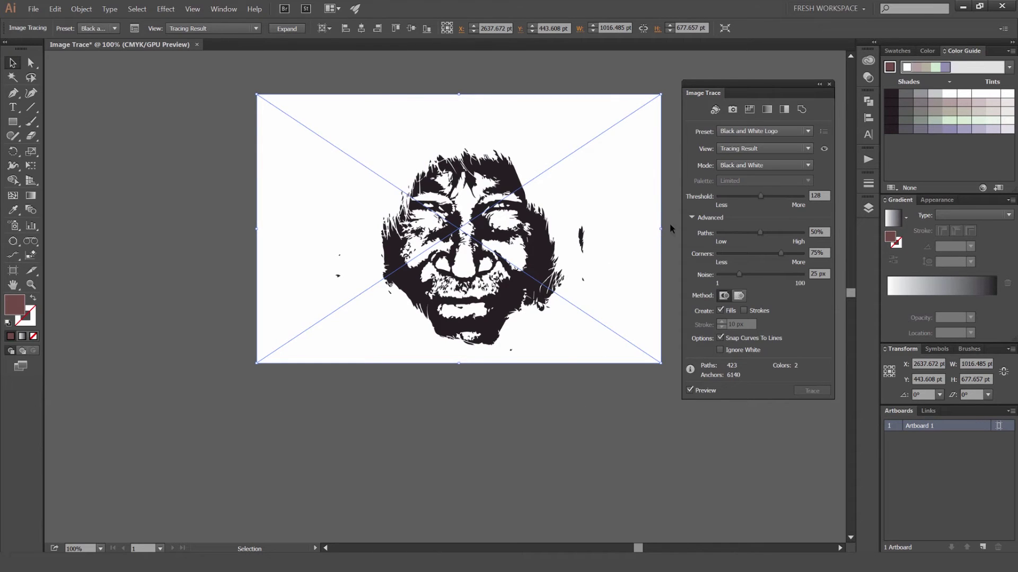
- Move the Image Trace settings clear of the enlarged black-and-white trace
left_click(669, 226)
left_click_drag(654, 239, 636, 247)
left_click(635, 246)
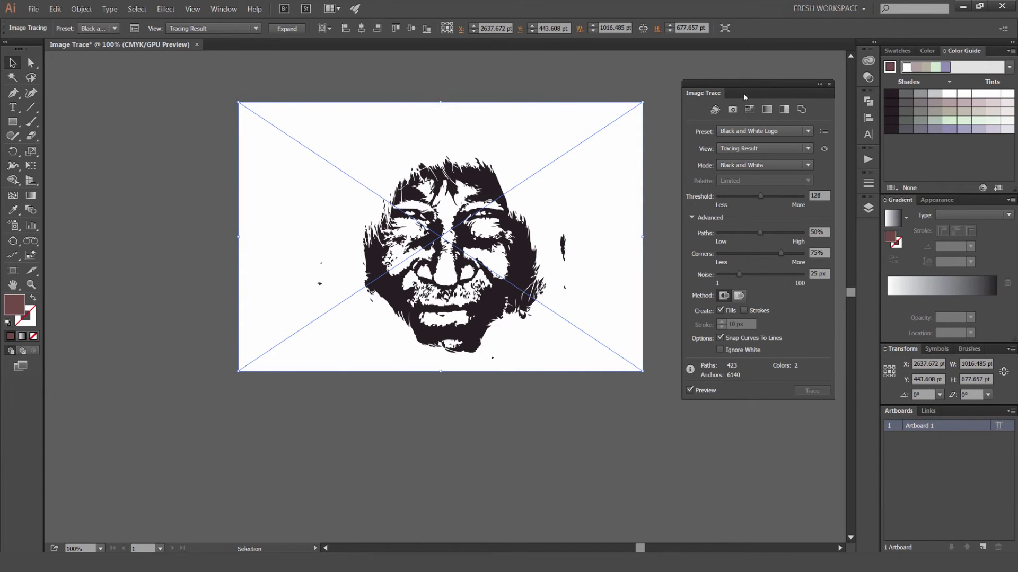
scroll(609, 165, "up", 1)
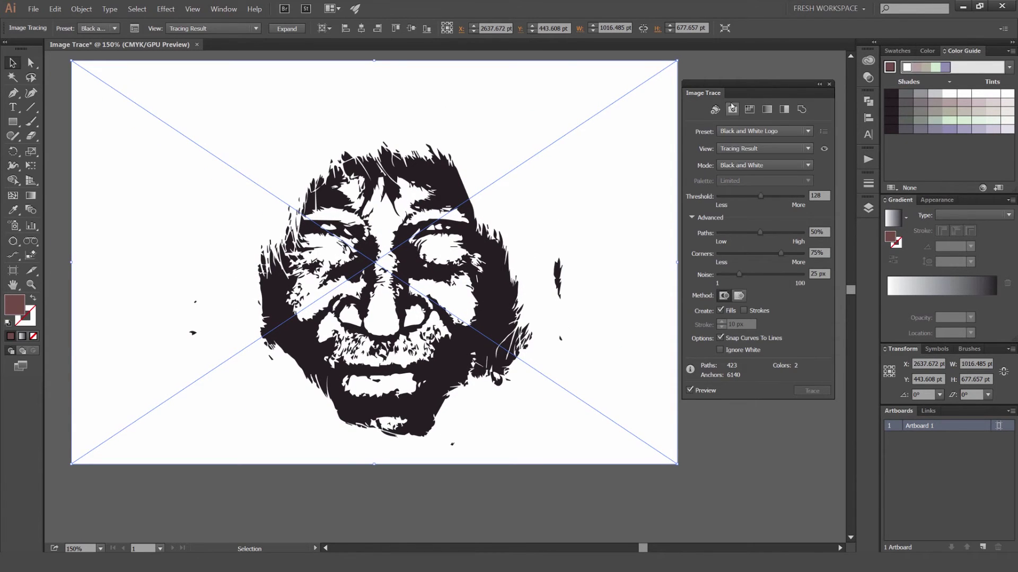
left_click_drag(704, 199, 733, 198)
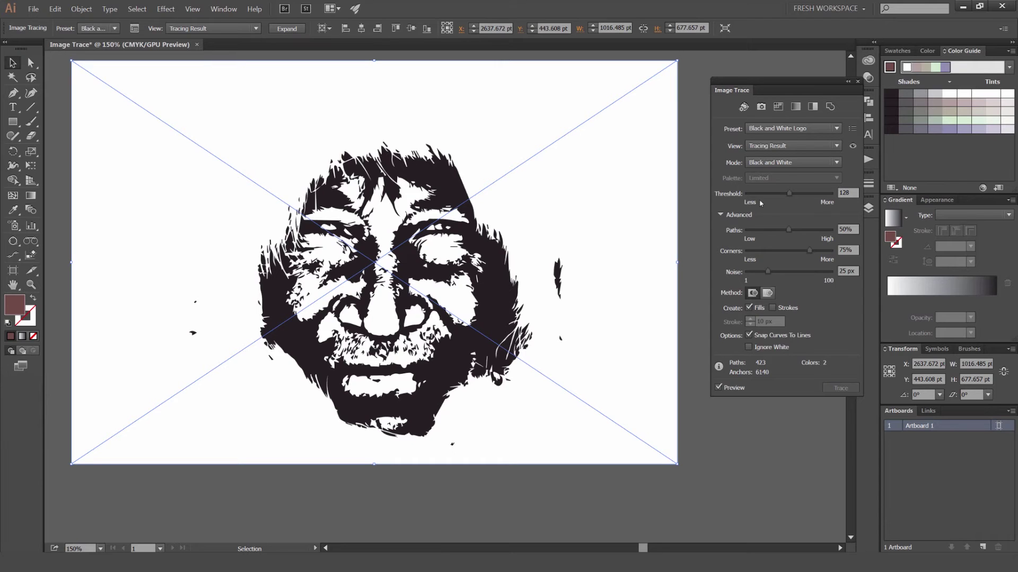
- Try threshold values of 42 and 166 on the black-and-white trace, and settle on 118
left_click_drag(788, 194, 760, 193)
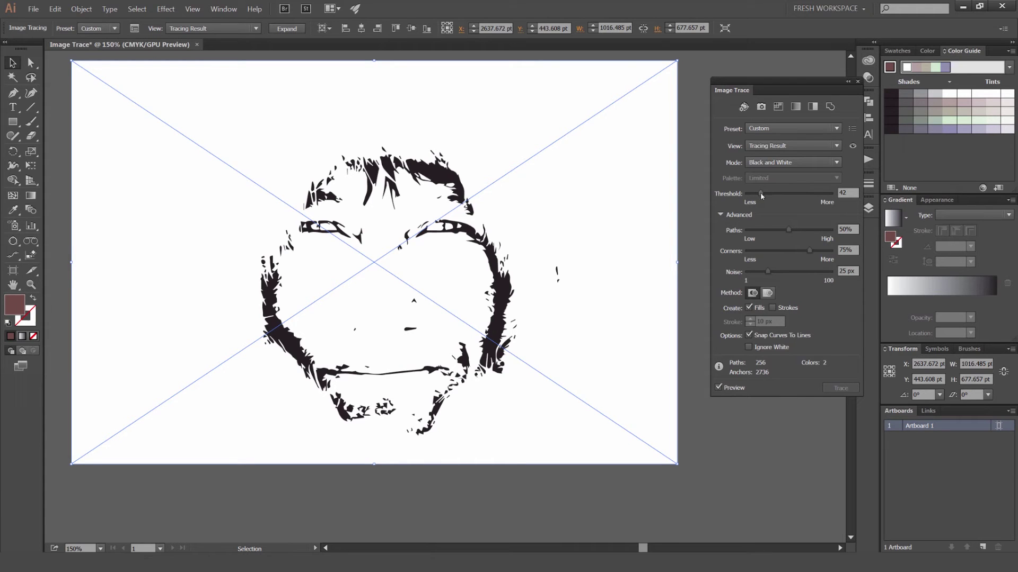
left_click_drag(761, 194, 813, 193)
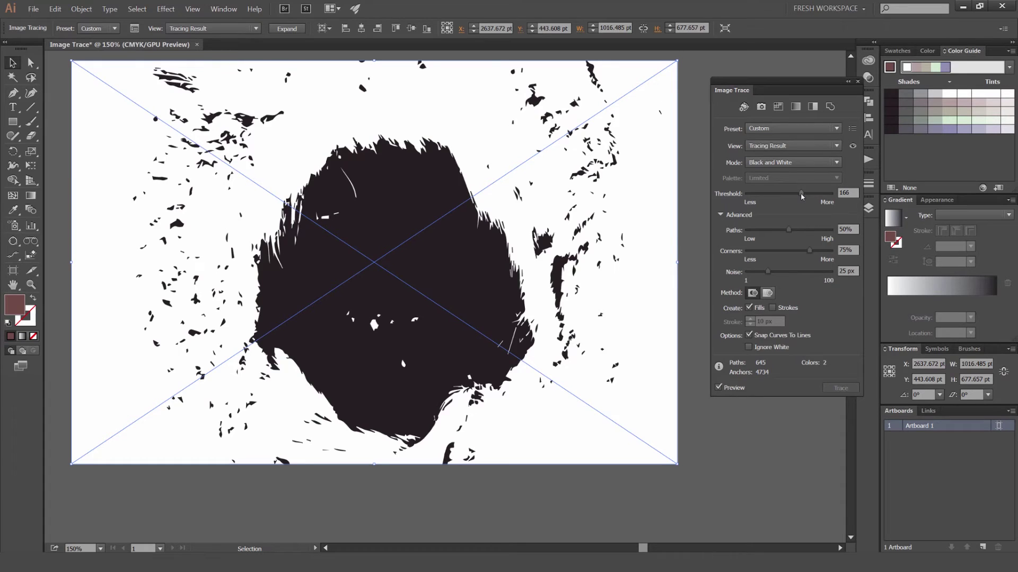
left_click_drag(801, 194, 785, 195)
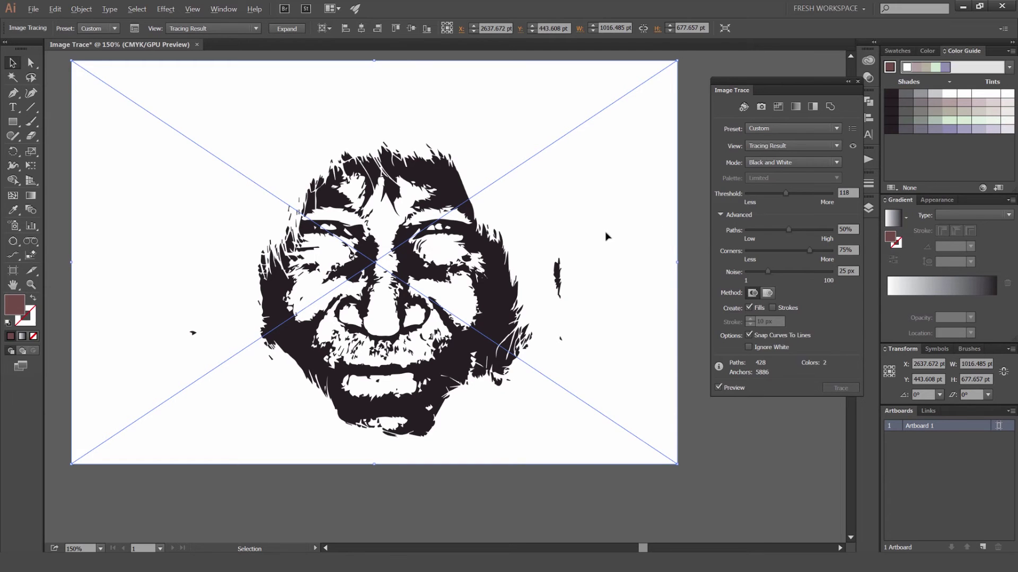
left_click(704, 245)
left_click_drag(565, 257, 568, 222)
left_click(570, 227)
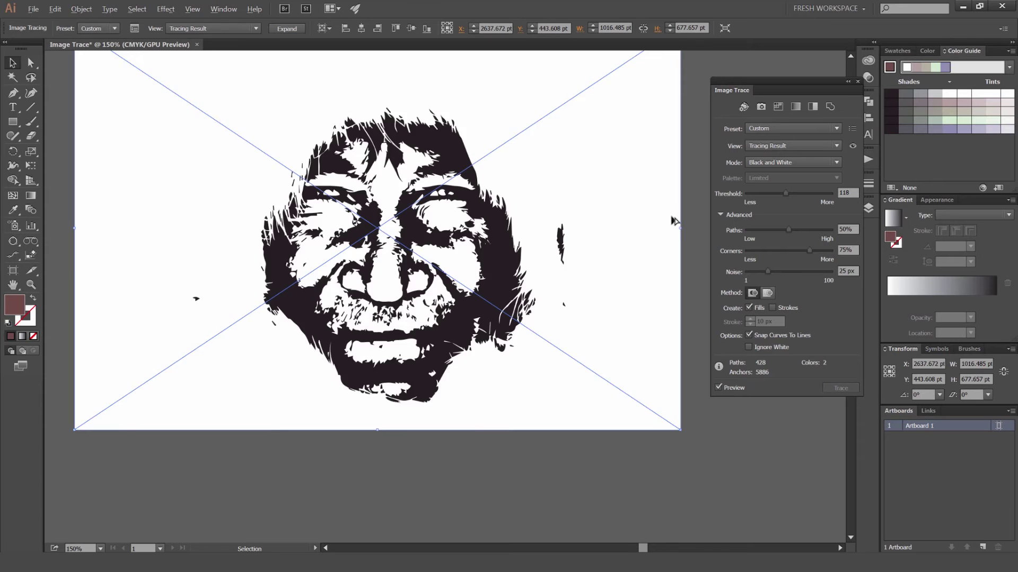
scroll(672, 219, "down", 1)
left_click_drag(688, 202, 680, 202)
scroll(669, 207, "up", 1)
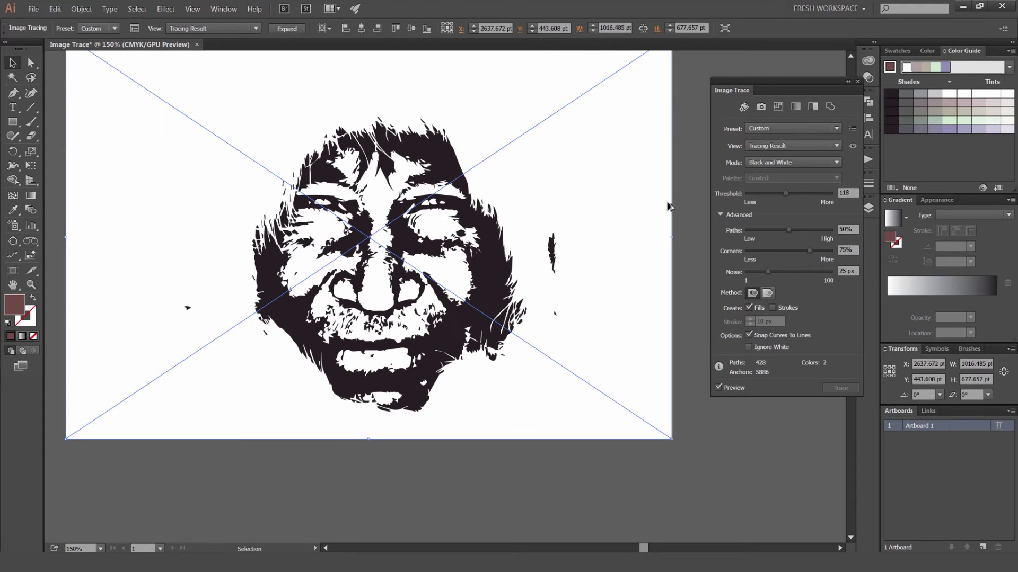
left_click(706, 193)
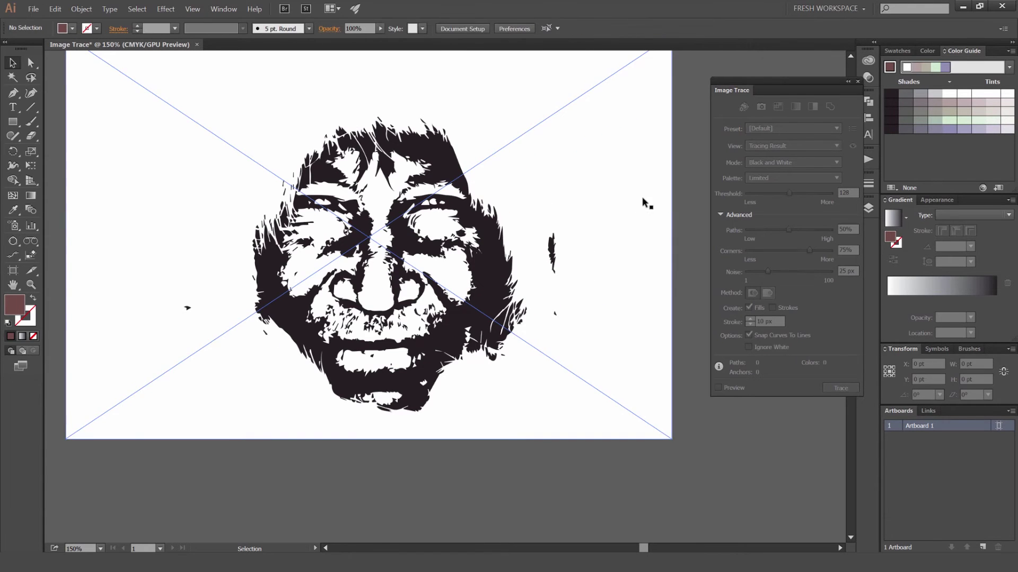
key("space")
left_click_drag(628, 197, 656, 190)
left_click(689, 215)
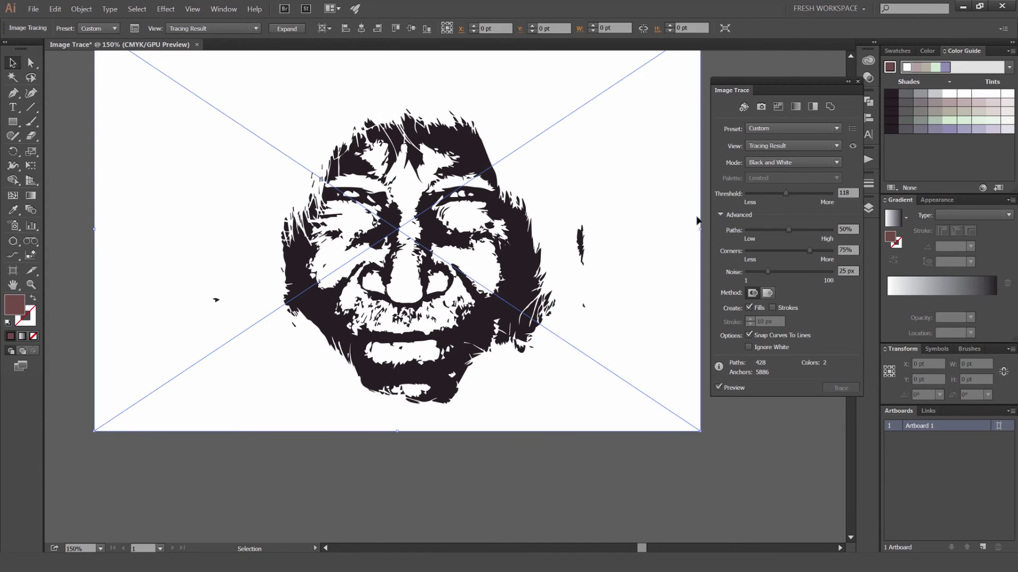
left_click(720, 216)
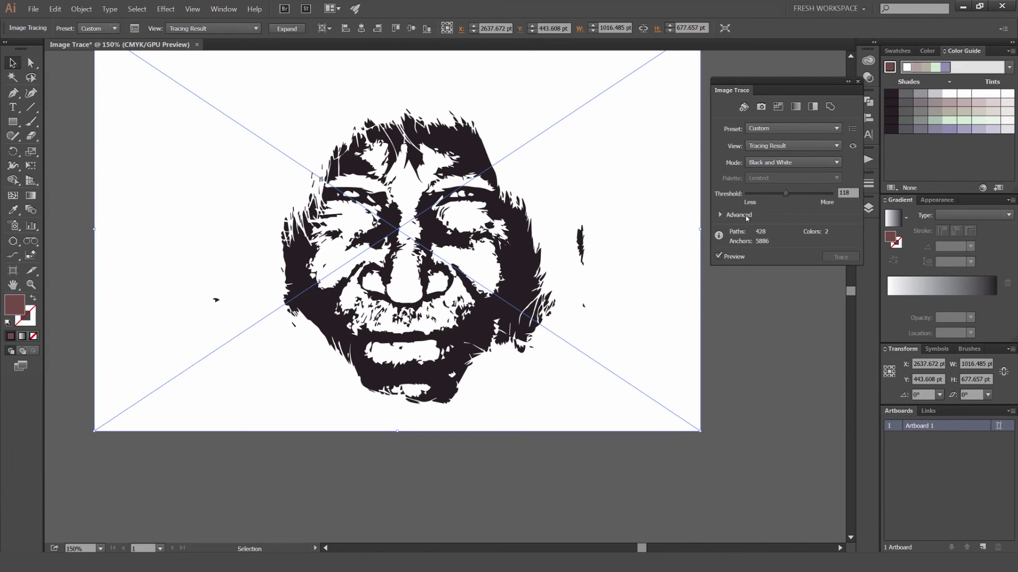
left_click(721, 216)
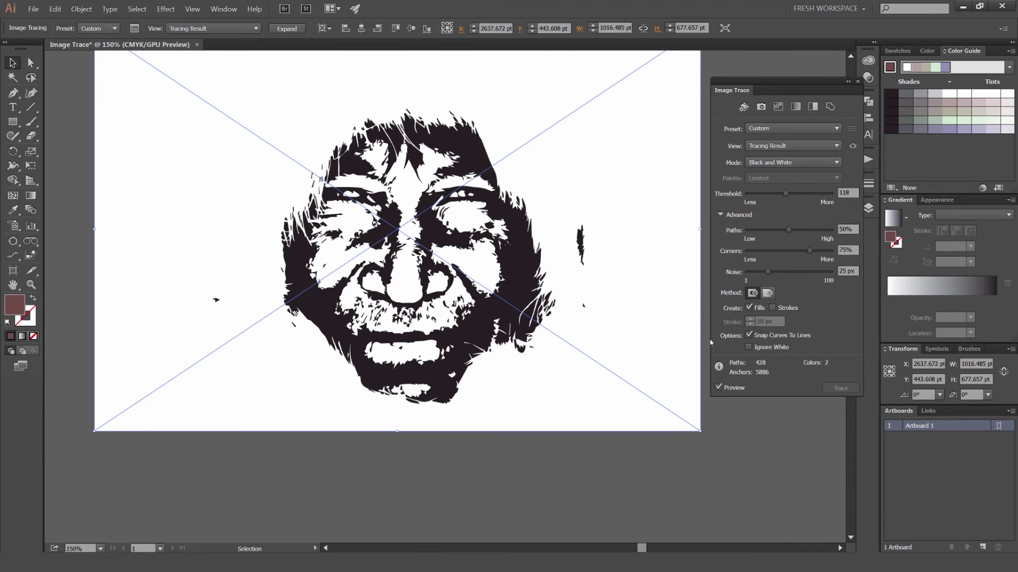
- Try Paths values of 74% and 23% on the black-and-white trace, and settle on 79%
left_click(719, 388)
left_click_drag(790, 231, 806, 233)
left_click(741, 388)
scroll(480, 258, "up", 4)
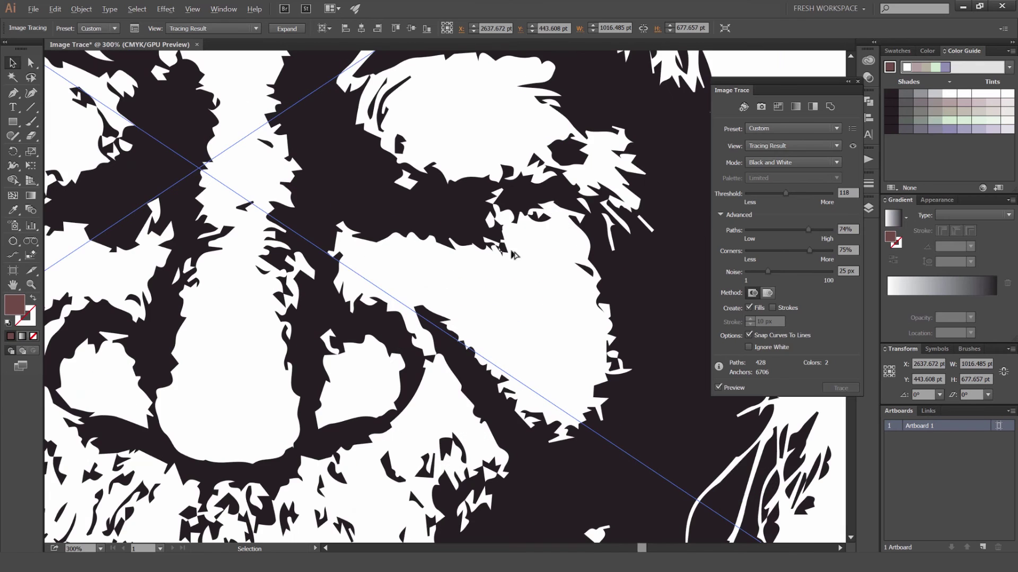
left_click_drag(808, 230, 766, 232)
scroll(563, 221, "up", 2)
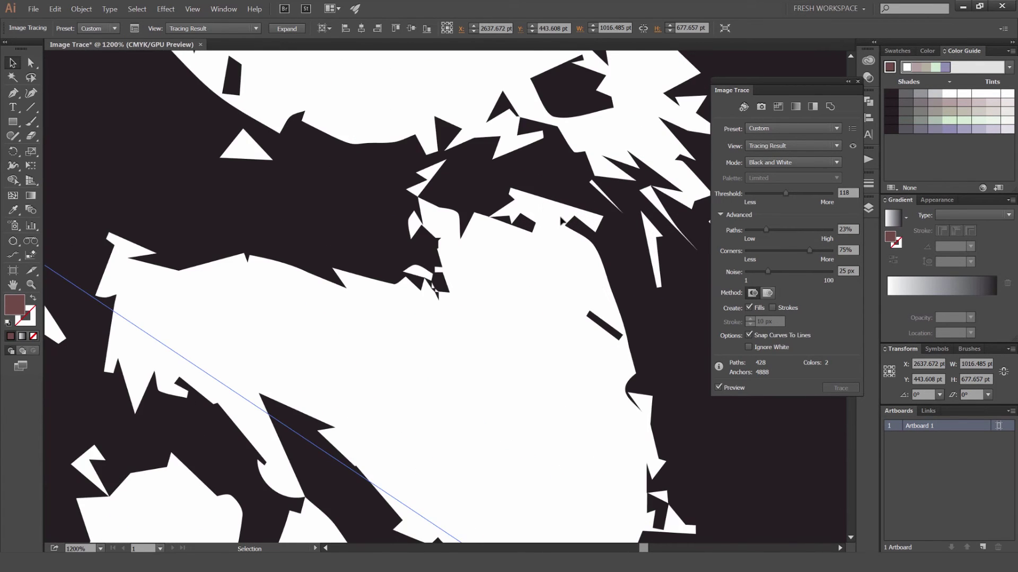
left_click_drag(766, 229, 813, 230)
scroll(537, 219, "down", 1)
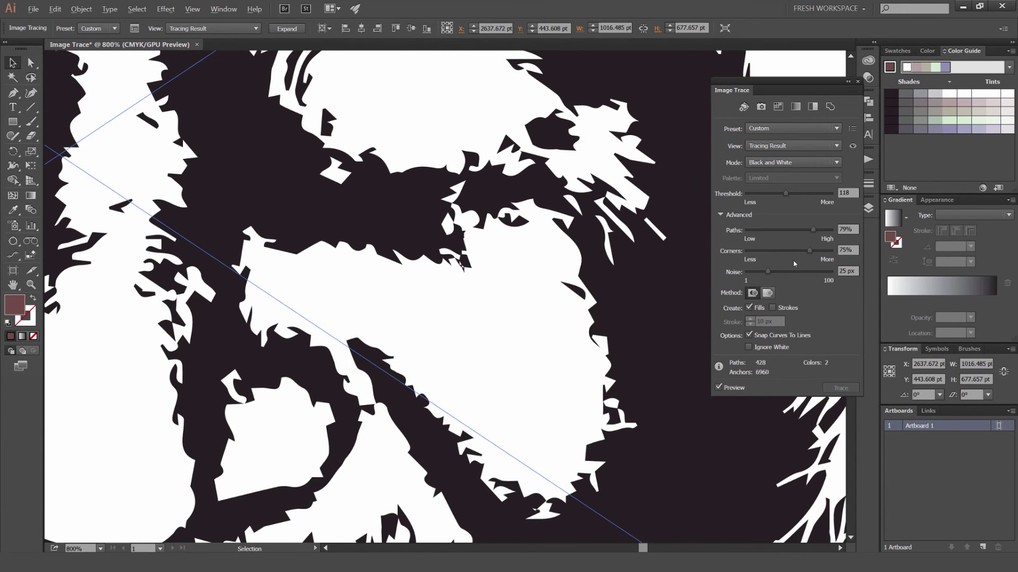
- Set the trace's Corners to 72% and try a Noise value of 1 px across the whole portrait
mouse_move(810, 250)
left_mouse_down()
mouse_move(766, 253)
mouse_move(808, 254)
left_mouse_up()
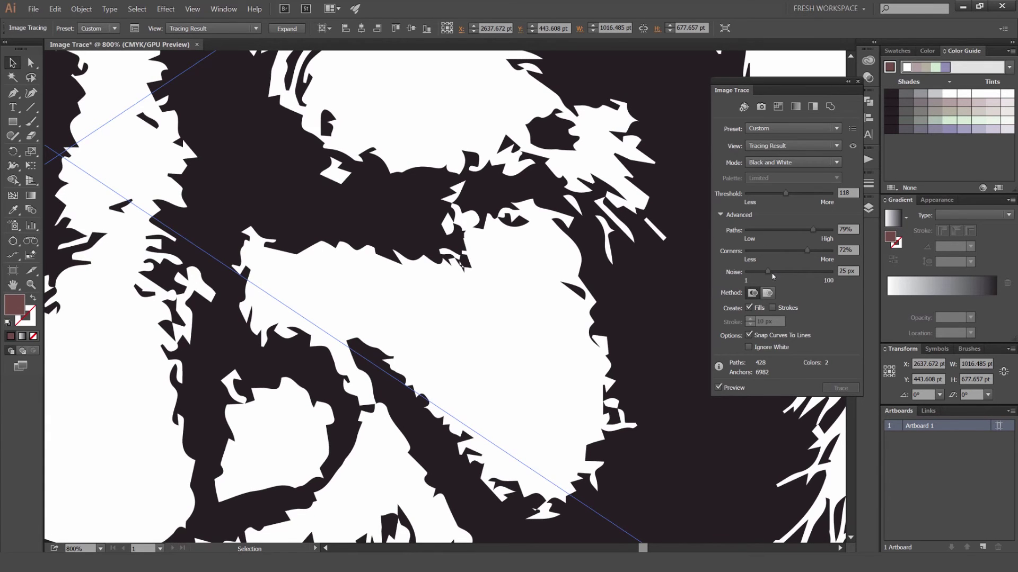
key("ctrl+0")
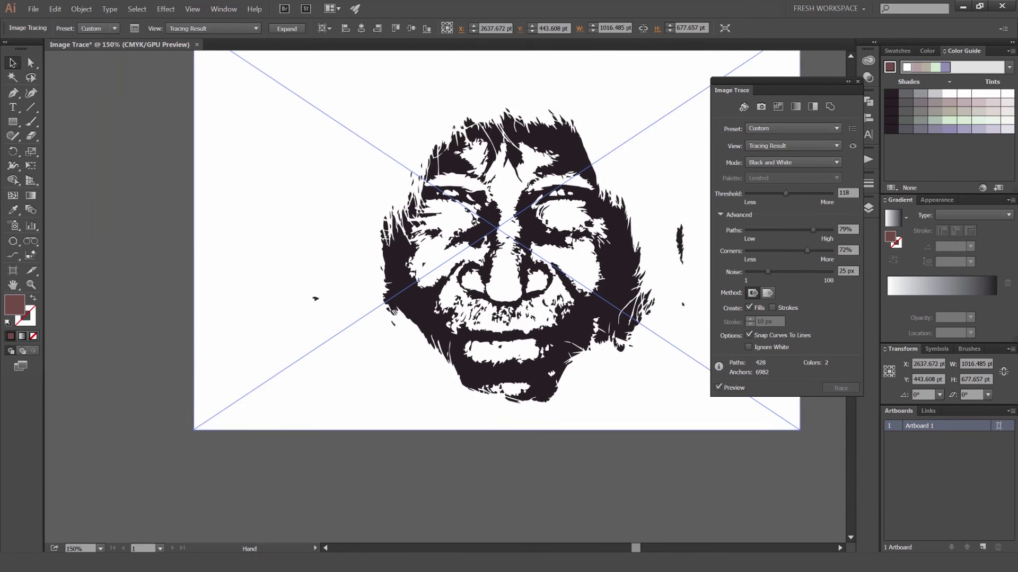
left_click_drag(568, 241, 538, 230)
left_click_drag(657, 275, 630, 293)
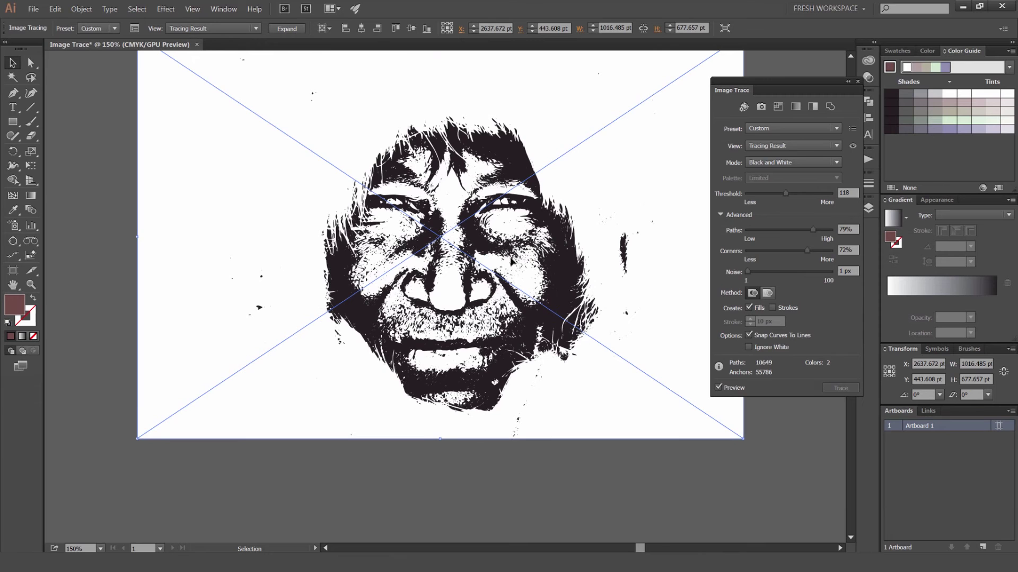
left_click_drag(578, 292, 551, 309)
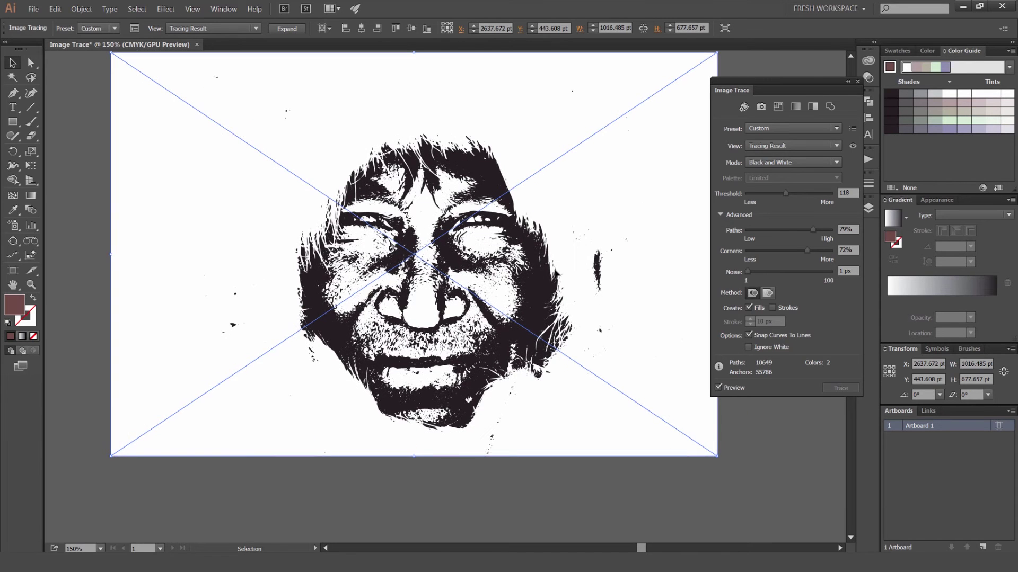
left_click(781, 458)
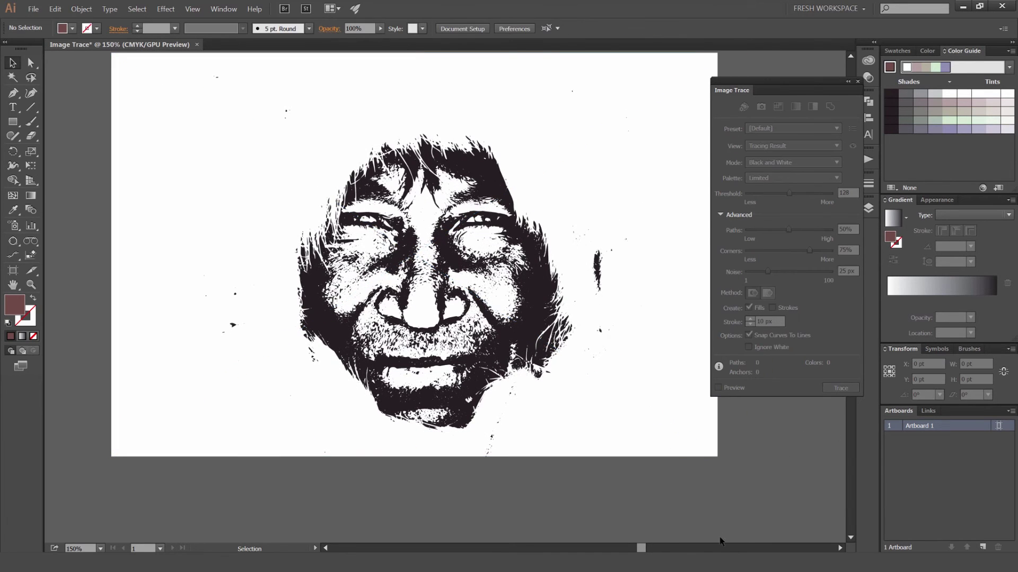
- Try a Noise value of 100 px on the trace, and settle on 38 px
left_click(683, 359)
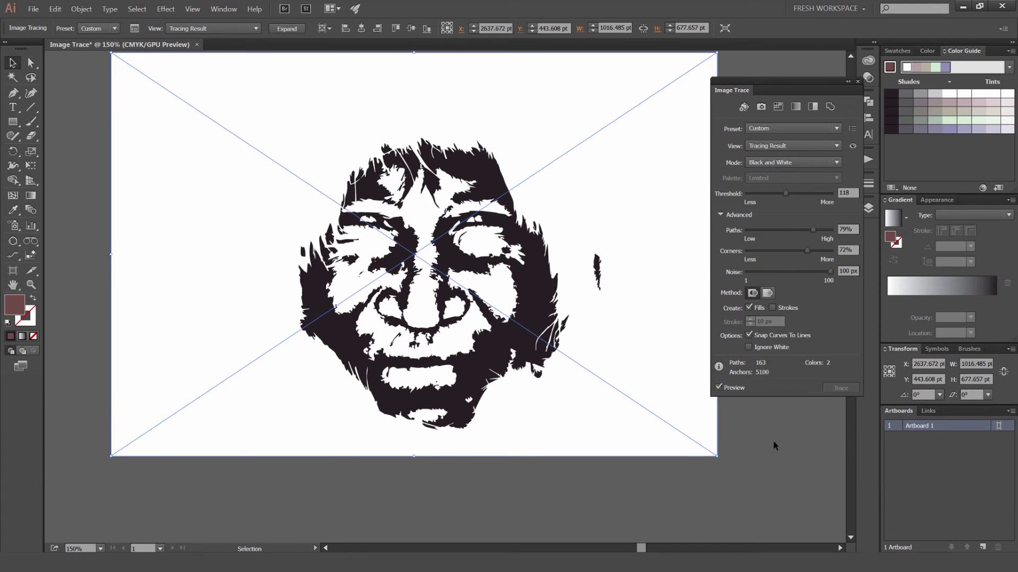
scroll(666, 410, "down", 3)
left_click_drag(672, 402, 623, 350)
scroll(621, 351, "up", 3)
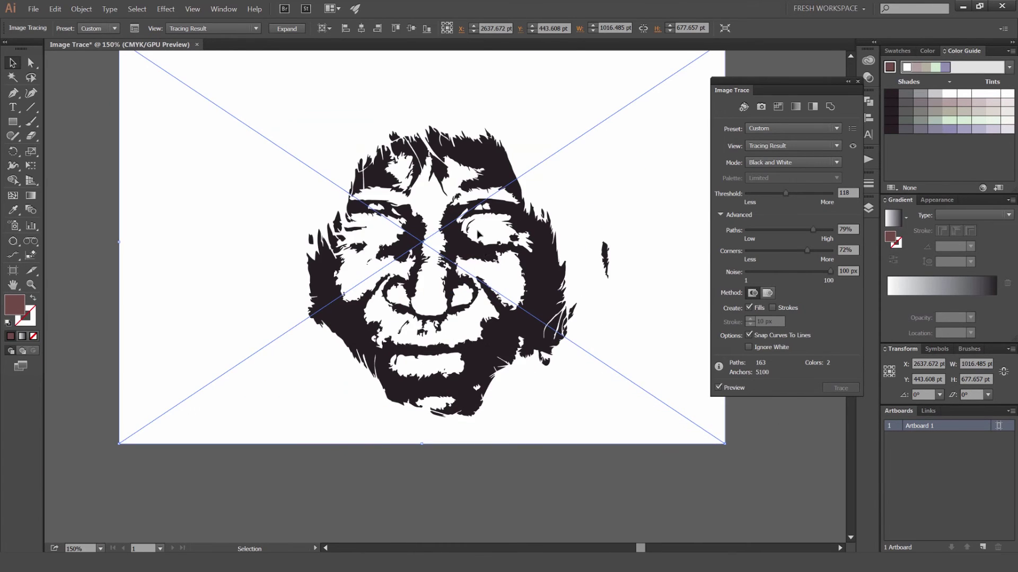
left_click(779, 273)
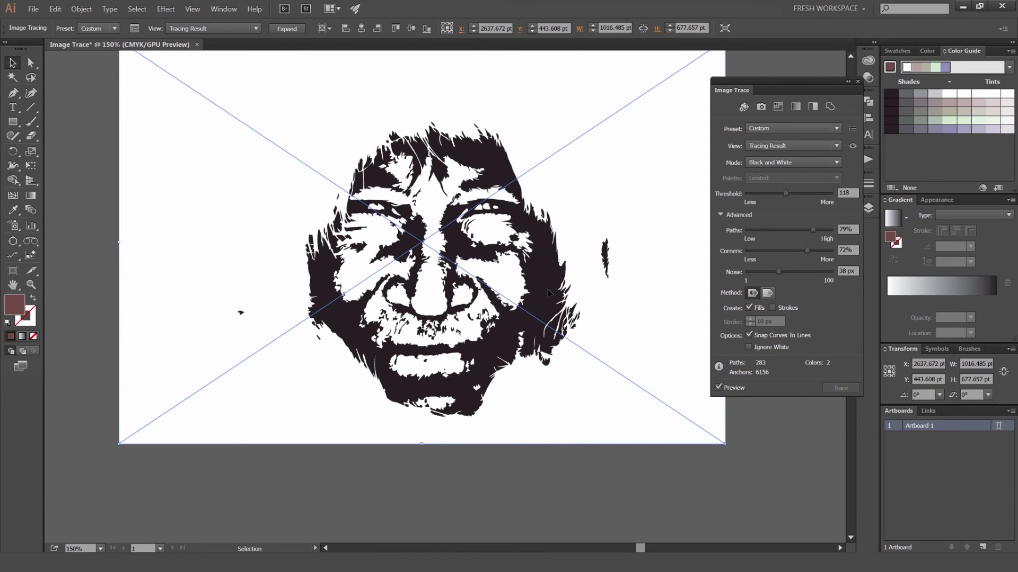
scroll(546, 291, "up", 1)
left_click_drag(539, 319, 558, 270)
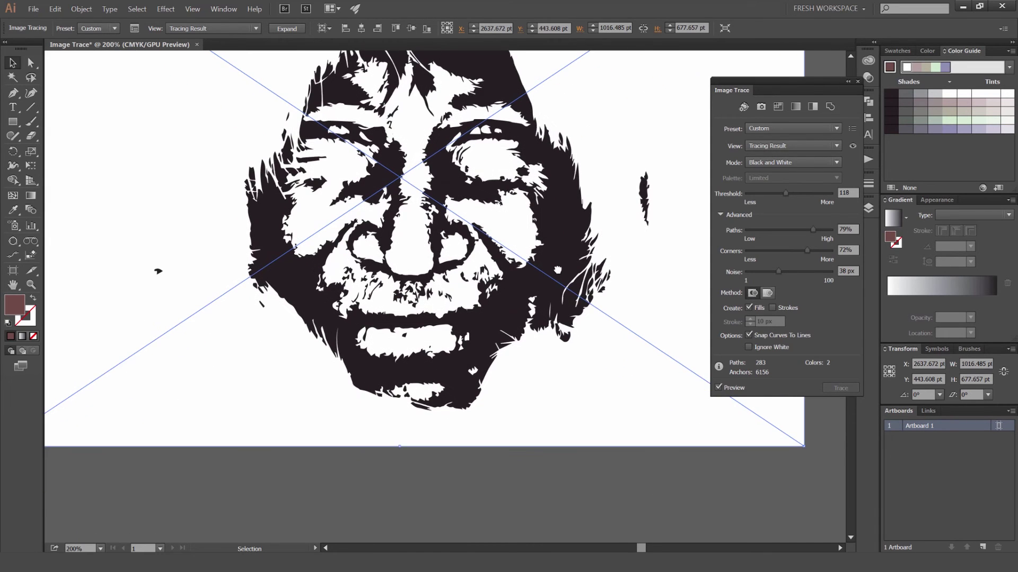
- Try creating the trace with strokes instead of fills, and return it to fills only
left_click(773, 307)
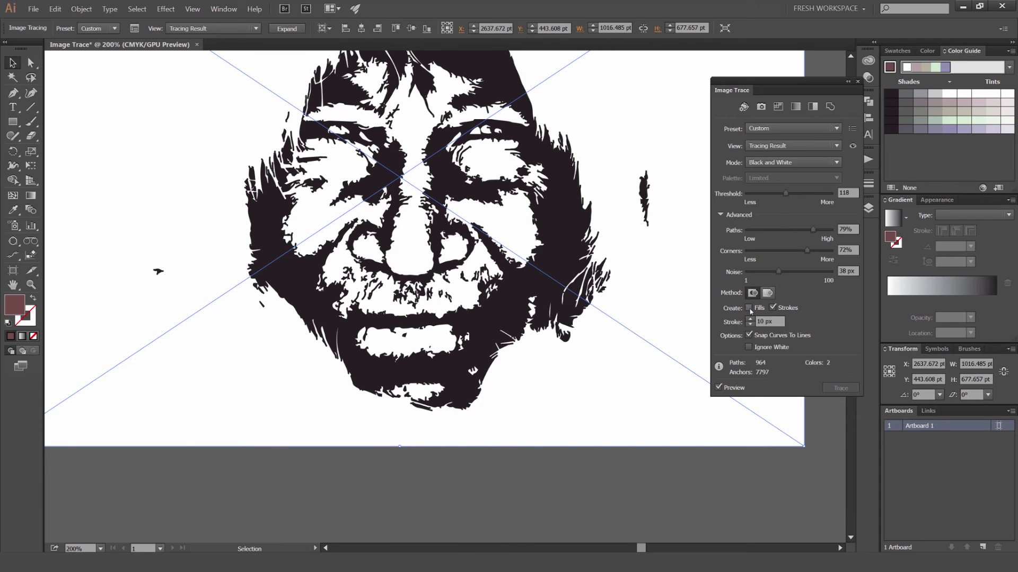
left_click(749, 308)
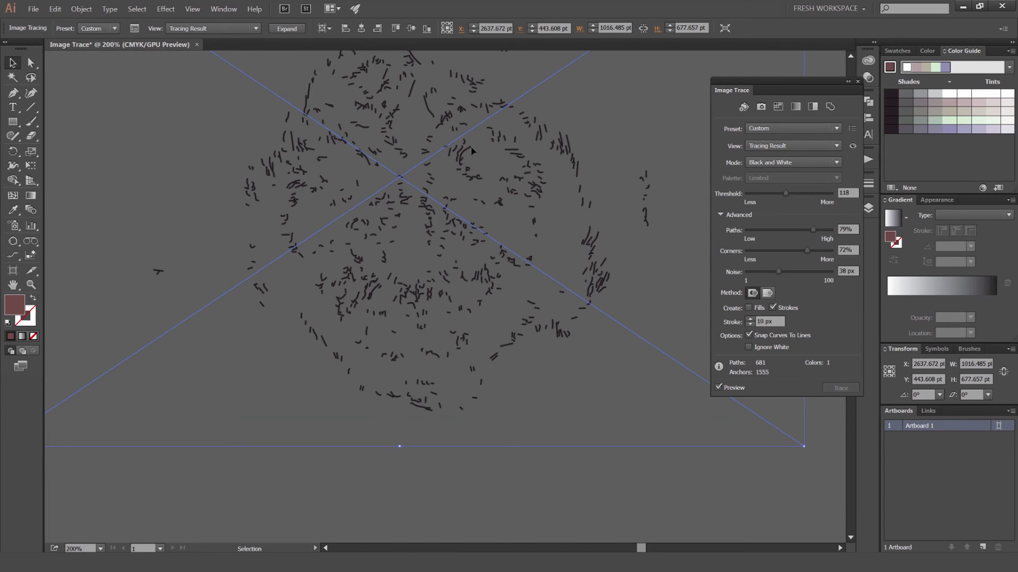
left_click(768, 322)
left_click(772, 308)
left_click(749, 309)
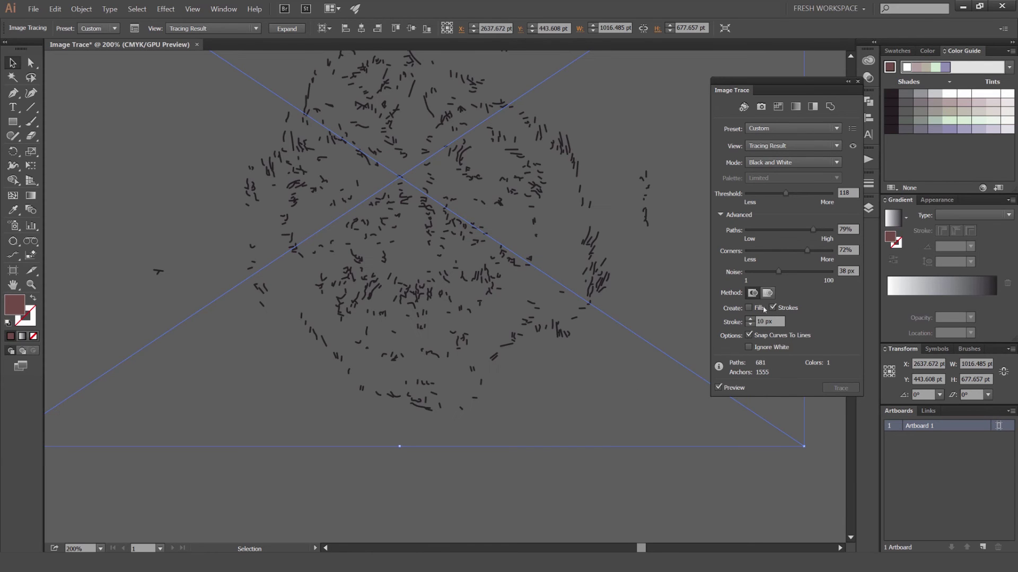
left_click(763, 309)
left_click(773, 308)
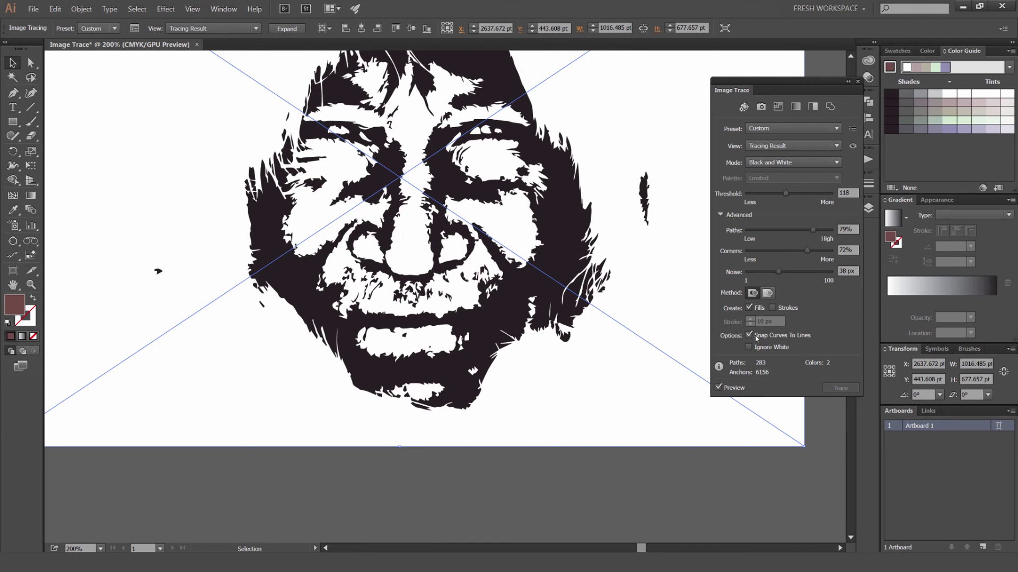
- Compare the enlarged trace without Snap Curves To Lines, and turn the option back on
key("ctrl+plus")
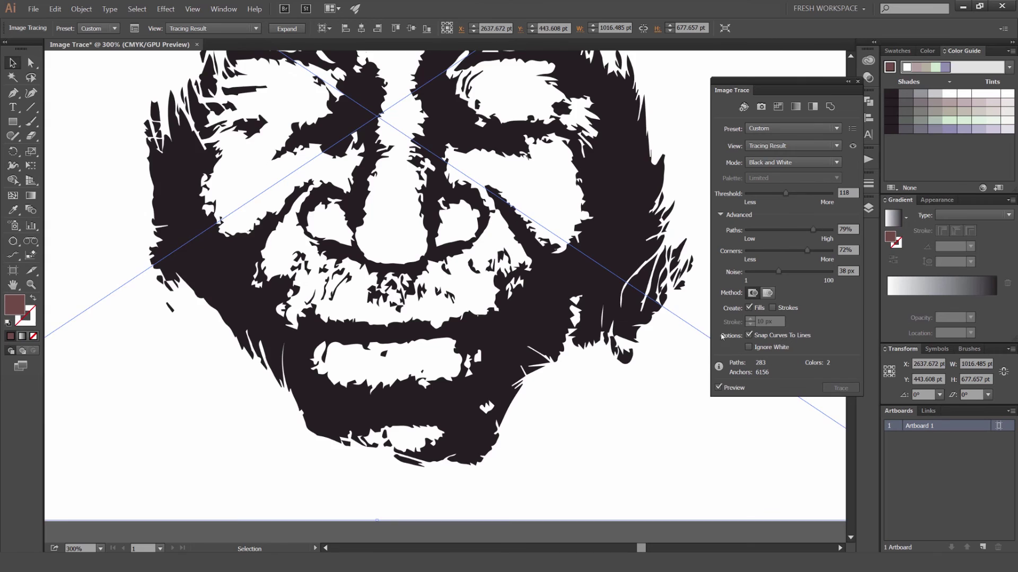
key("ctrl+plus")
left_click(749, 335)
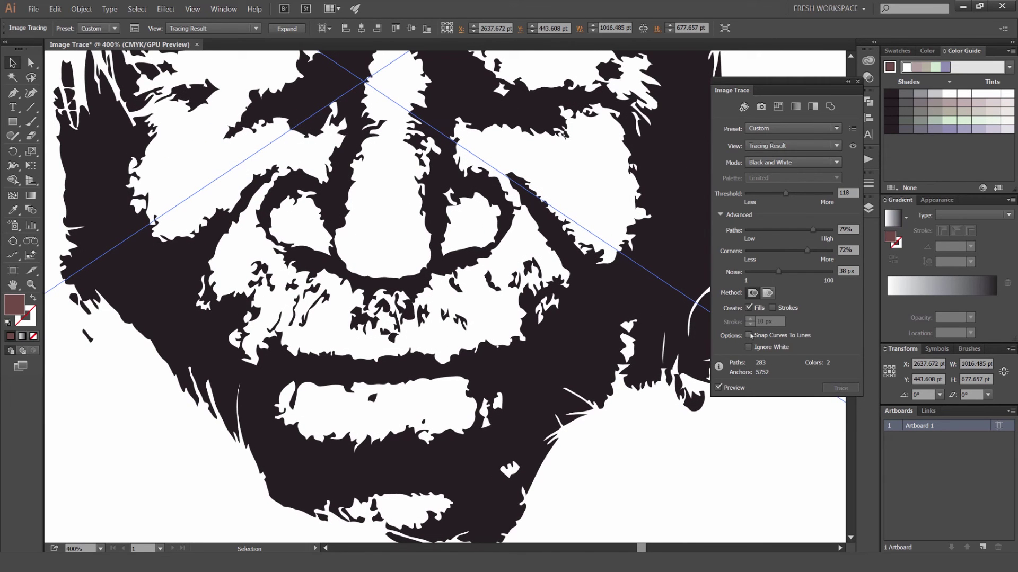
key("ctrl+minus")
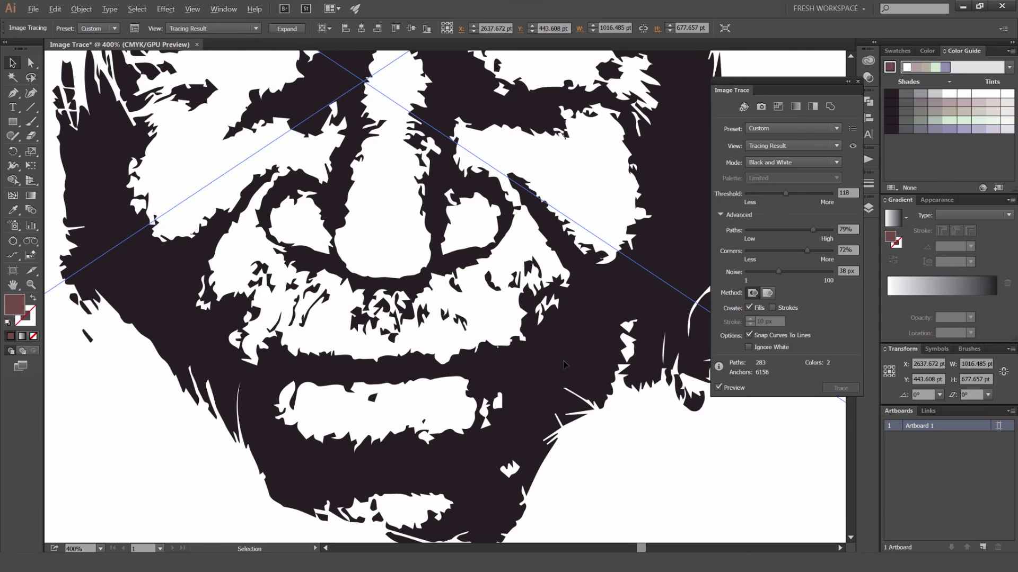
key("ctrl+minus")
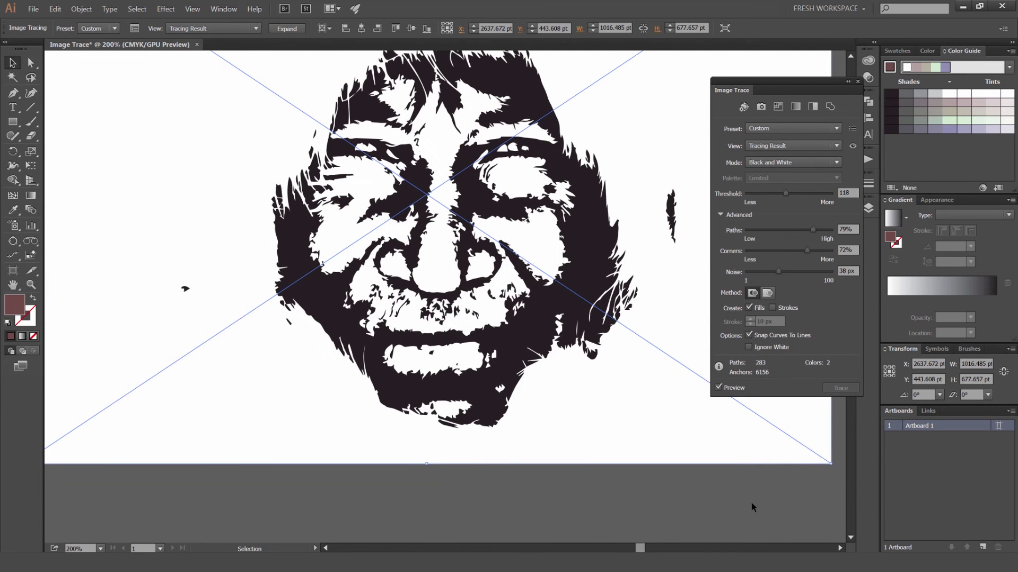
- Turn on Ignore White to drop the white areas of the trace, and check the transparent result
left_click_drag(752, 506, 710, 479)
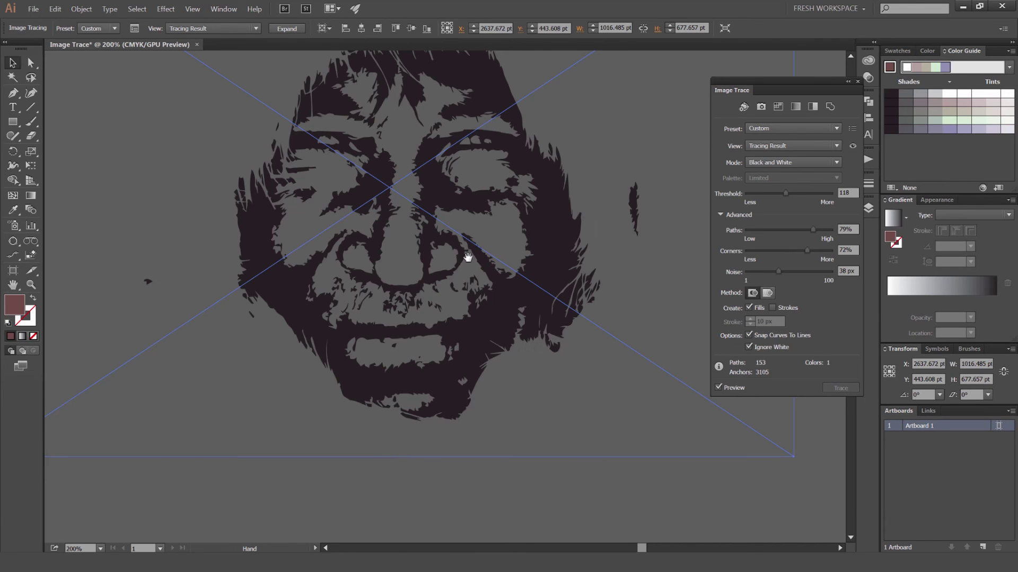
left_click_drag(500, 263, 519, 282)
scroll(519, 282, "down", 2)
left_click(678, 237)
scroll(678, 238, "down", 1)
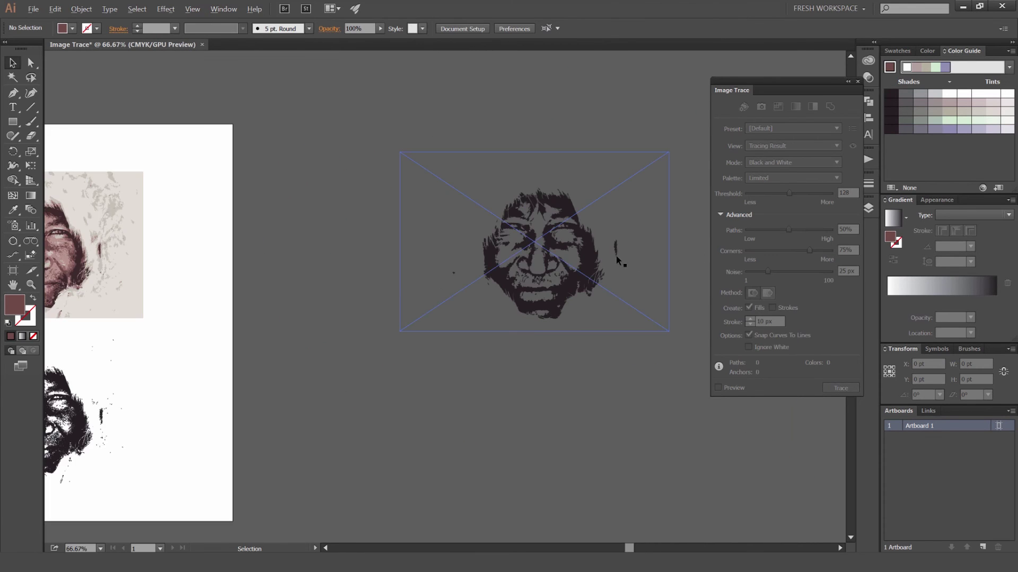
scroll(630, 269, "up", 1)
left_click_drag(650, 269, 632, 272)
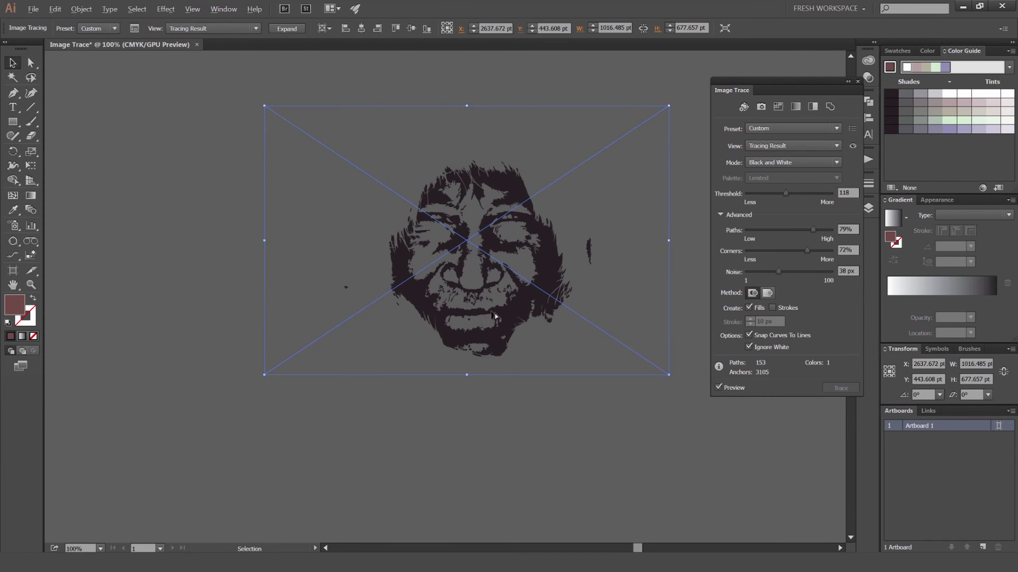
- Expand the traced portrait into editable vector paths and deselect it
scroll(536, 314, "up", 3)
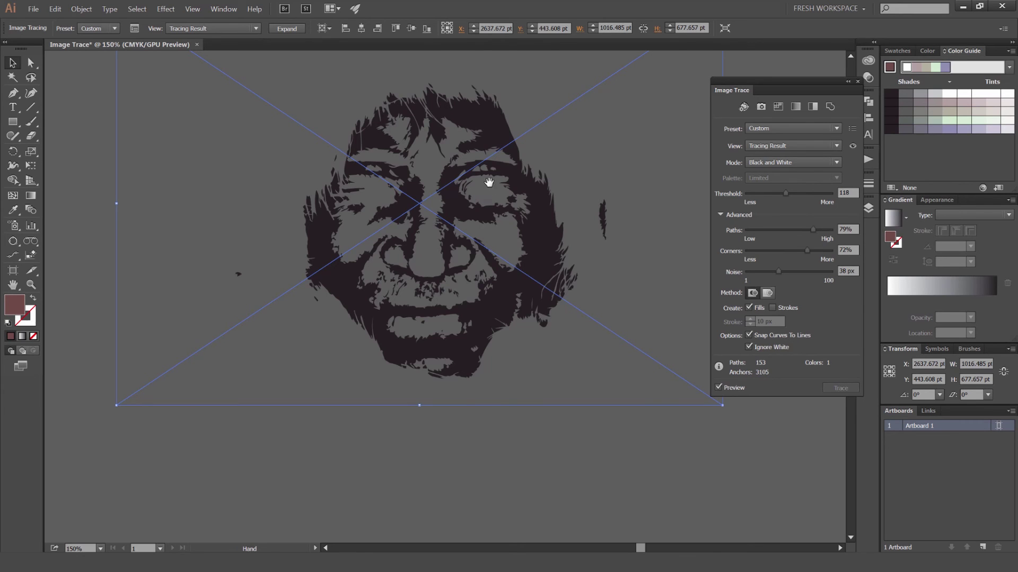
scroll(488, 185, "up", 2)
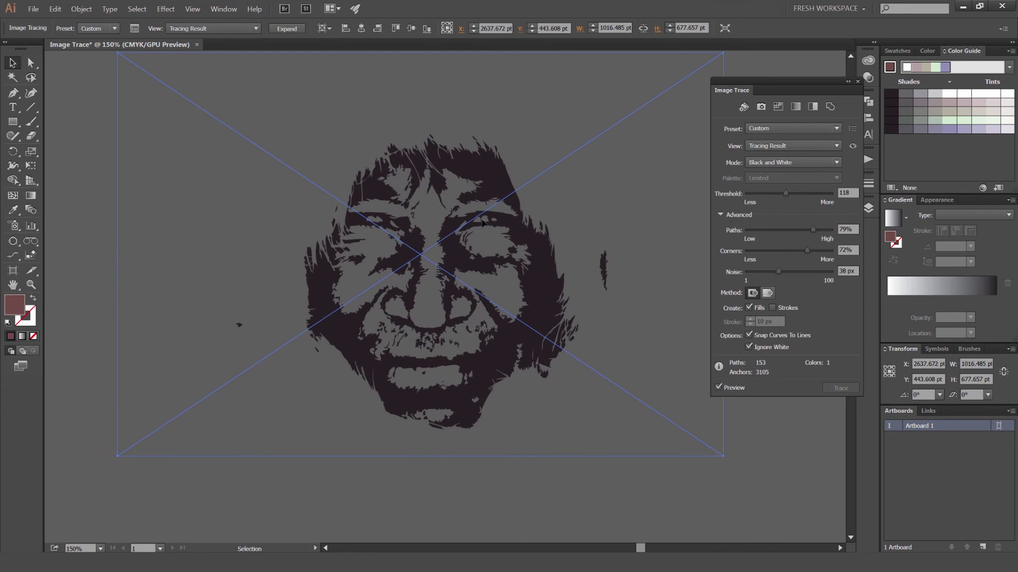
left_click(286, 29)
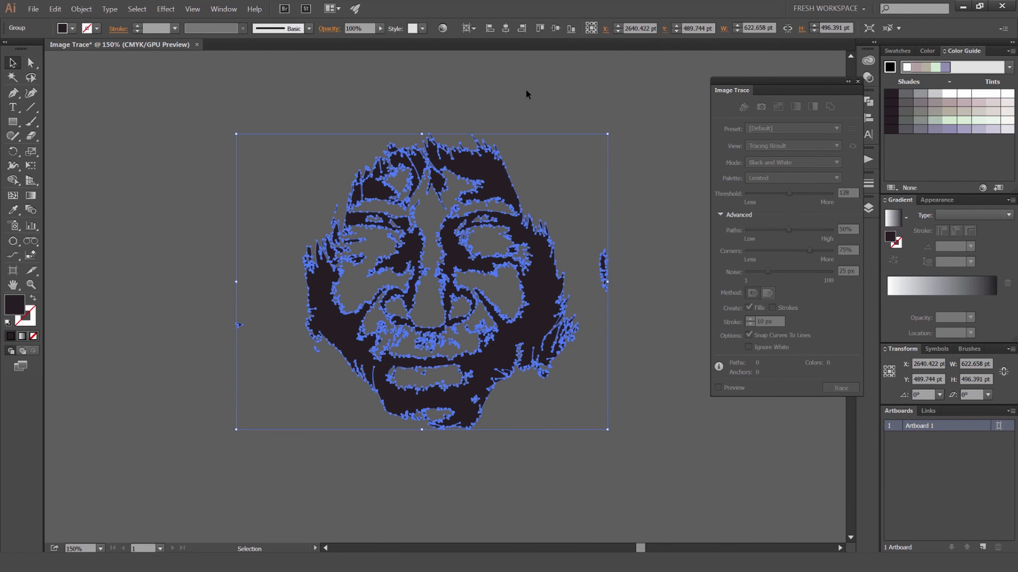
left_click(518, 136)
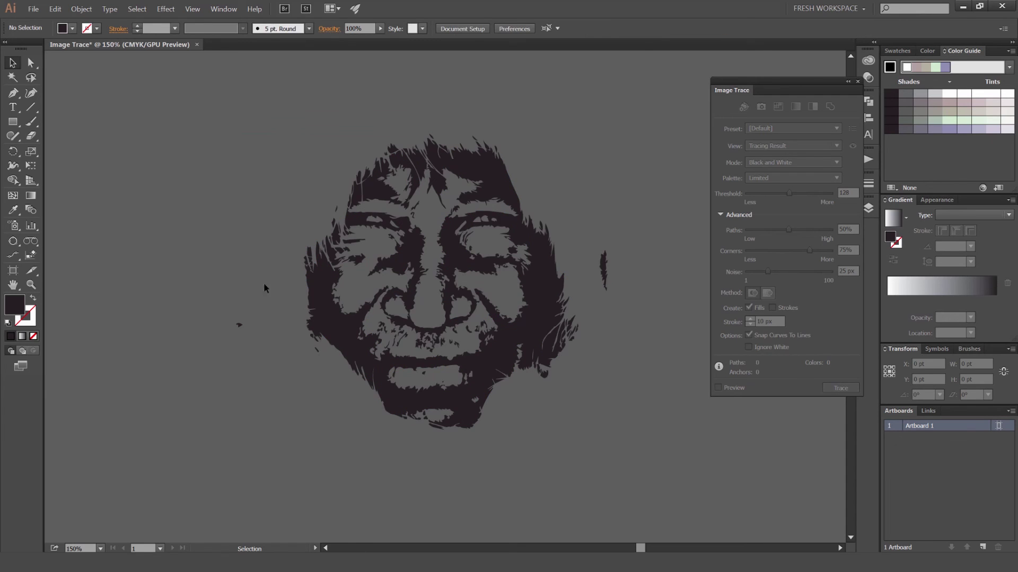
- Delete the two stray dark shapes on either side of the expanded face
key("a")
left_click(238, 325)
key("Delete")
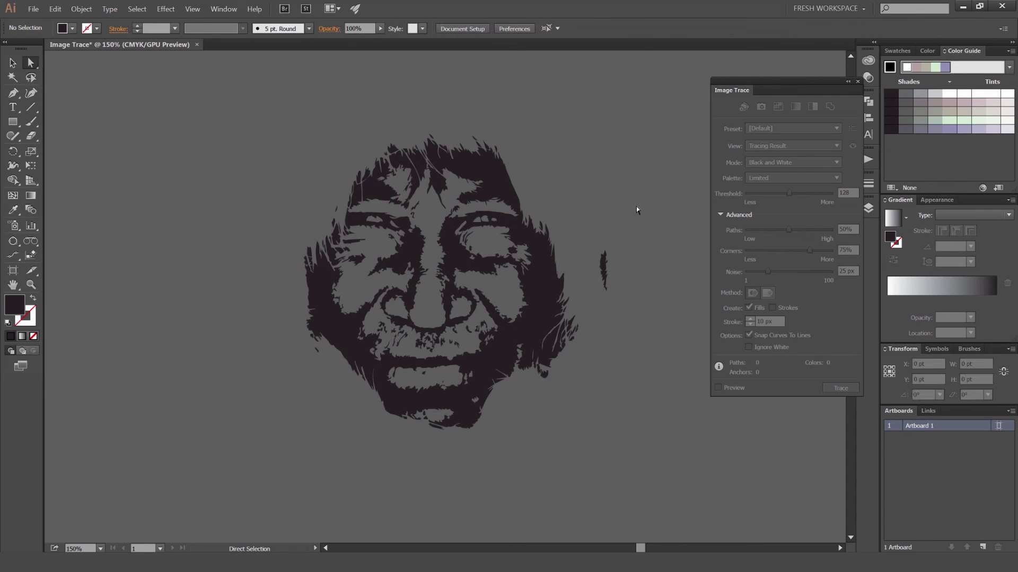
left_click(603, 270)
key("Delete")
- Move the large main face shape to the right, apart from the smaller hair and beard pieces
left_click(547, 277)
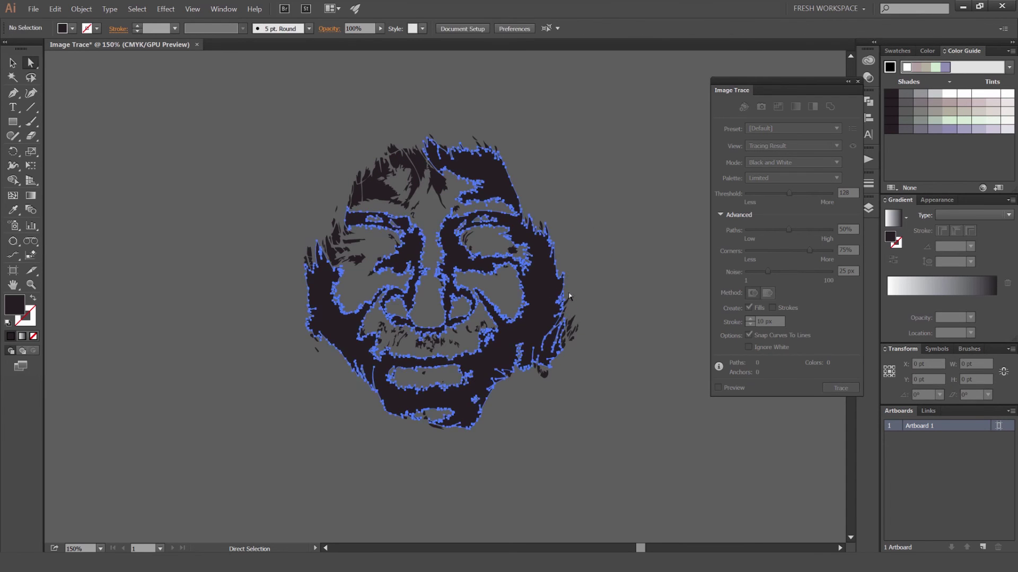
left_click_drag(552, 277, 657, 269)
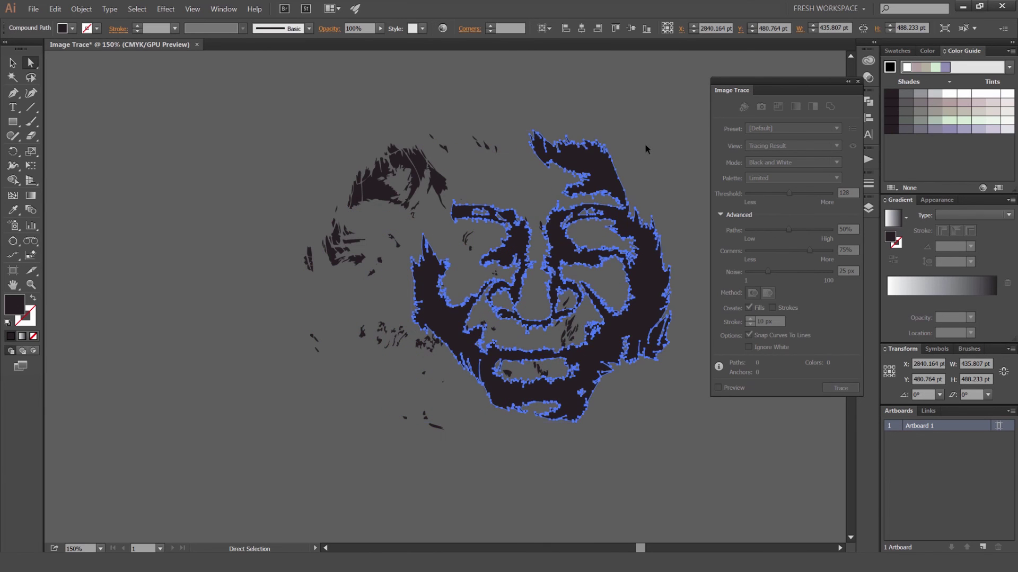
- Undo the main face shape's move, then try a Color Guide swatch on the whole face and undo that recolor
key("ctrl+z")
left_click_drag(645, 136, 284, 454)
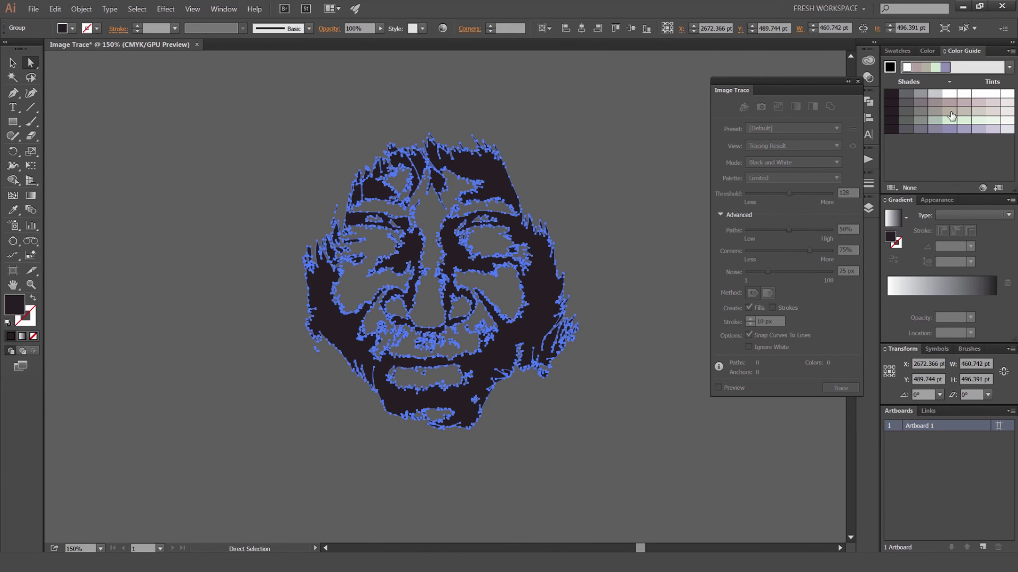
left_click(950, 118)
left_click(586, 203)
key("v")
scroll(589, 172, "down", 2)
key("ctrl+z")
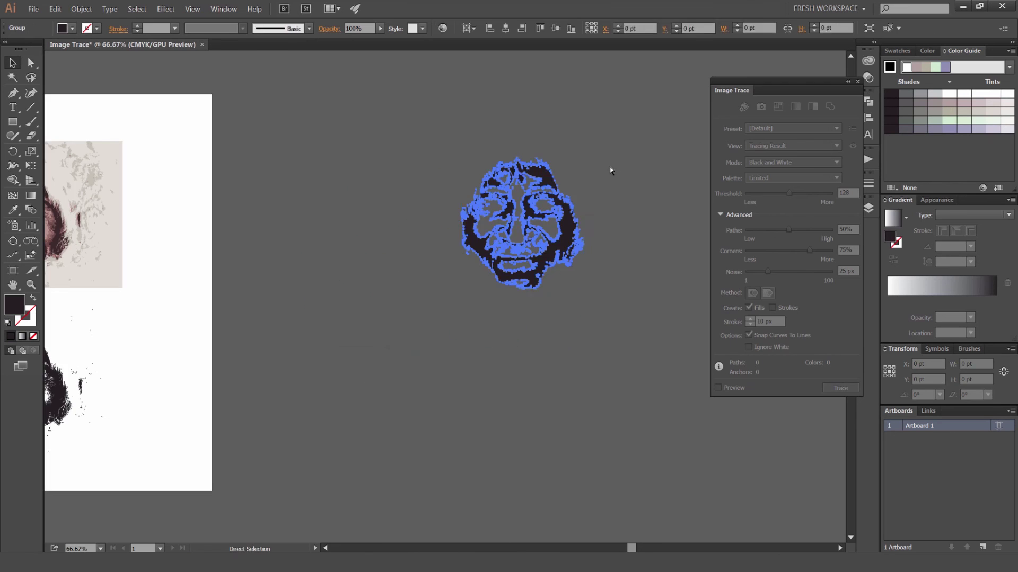
- Select the whole face group, then close the Image Trace panel and clear the selection
left_click(609, 168)
scroll(600, 170, "up", 2)
left_click(455, 270)
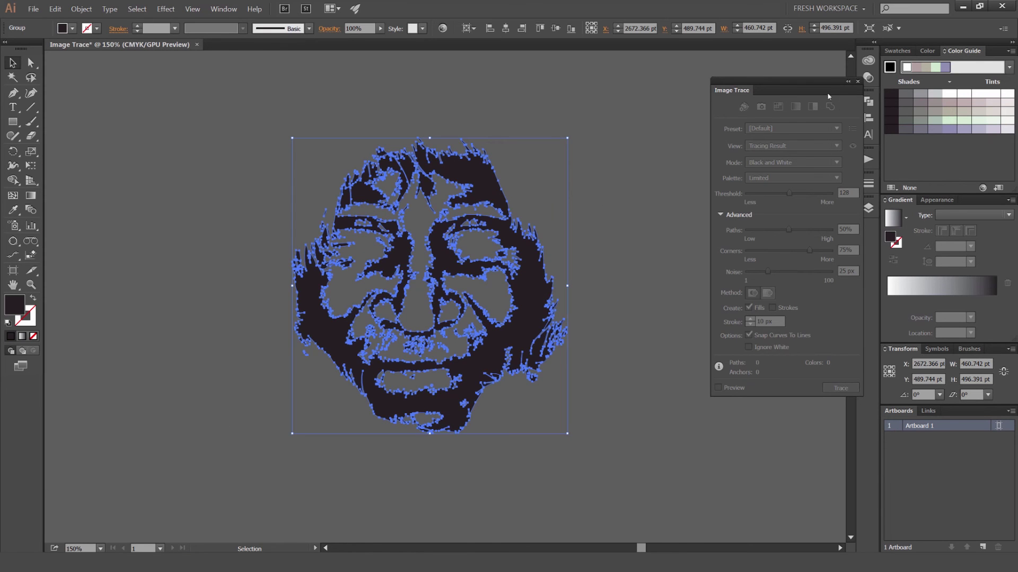
left_click_drag(806, 82, 791, 83)
left_click(843, 82)
left_click(658, 118)
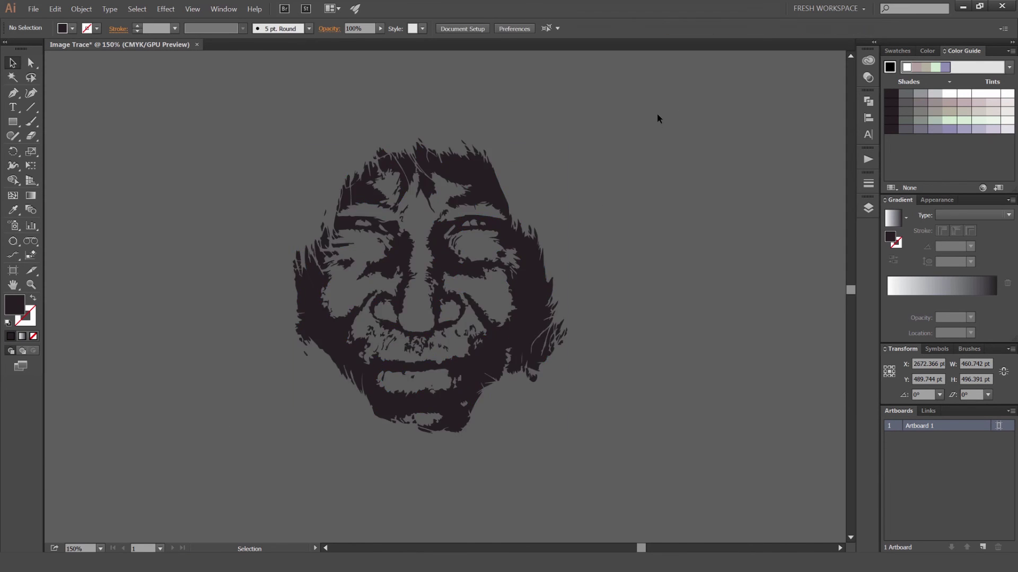
- Move the expanded face group closer to the artboard and deselect it
key("ctrl+minus")
key("ctrl+minus")
left_click(496, 233)
left_click_drag(463, 283, 509, 276)
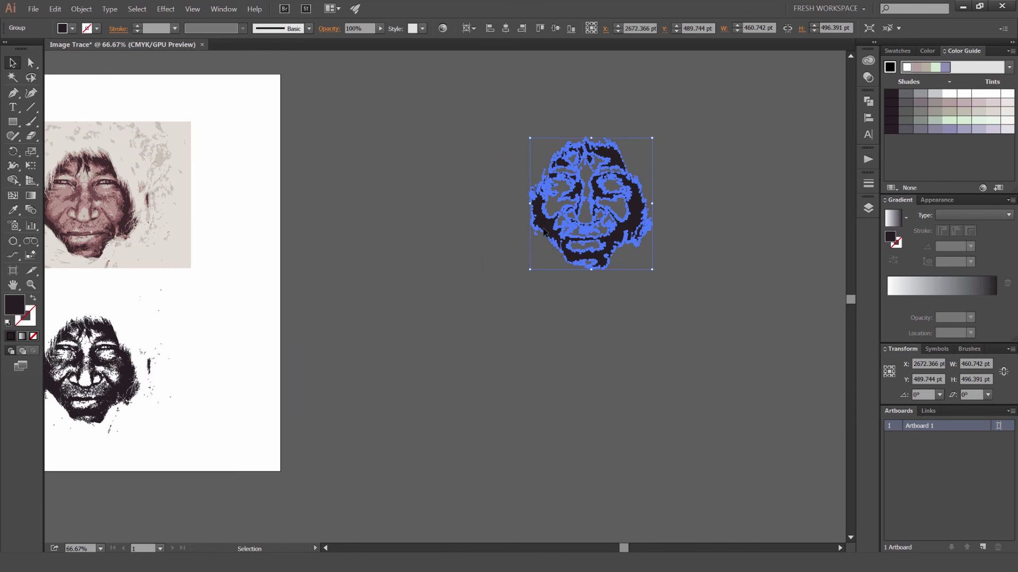
left_click_drag(542, 228, 400, 255)
left_click(455, 333)
left_click_drag(425, 347, 617, 346)
scroll(590, 342, "down", 1)
left_click_drag(751, 283, 442, 265)
scroll(587, 327, "up", 1)
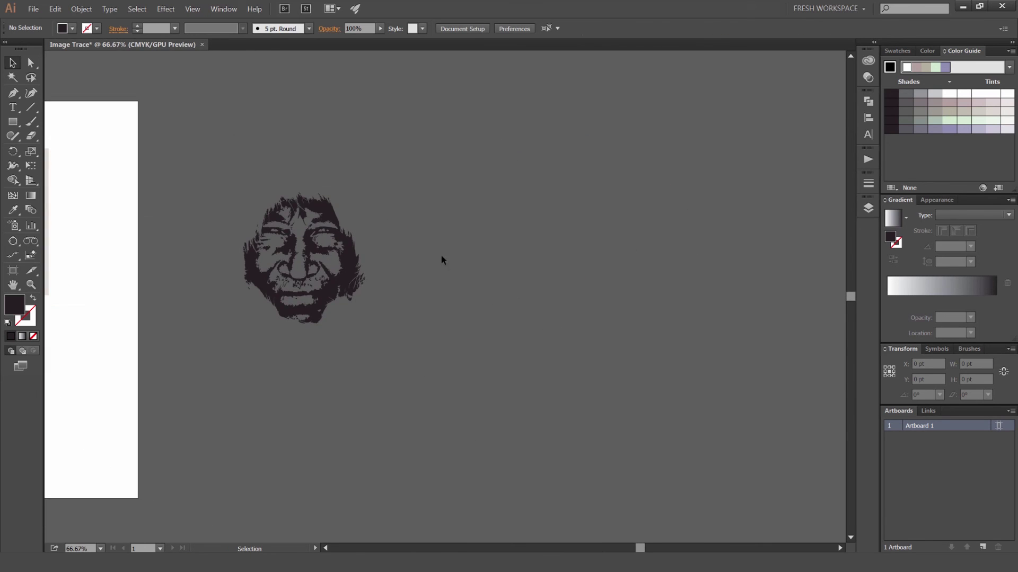
- Reopen the Image Trace panel with the face group selected and place it beside the face
left_click(337, 259)
left_click(343, 157)
left_click(224, 9)
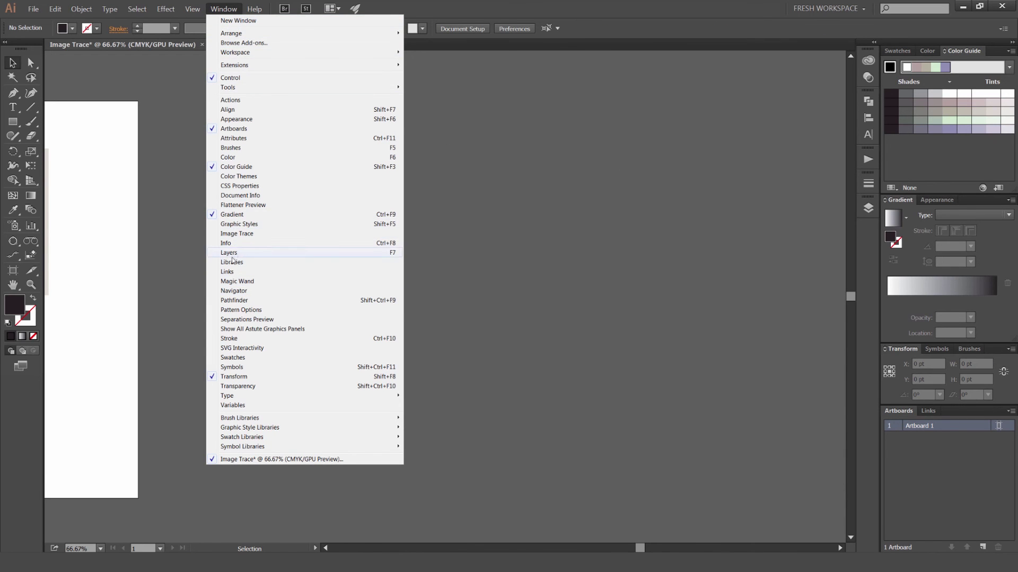
left_click(236, 233)
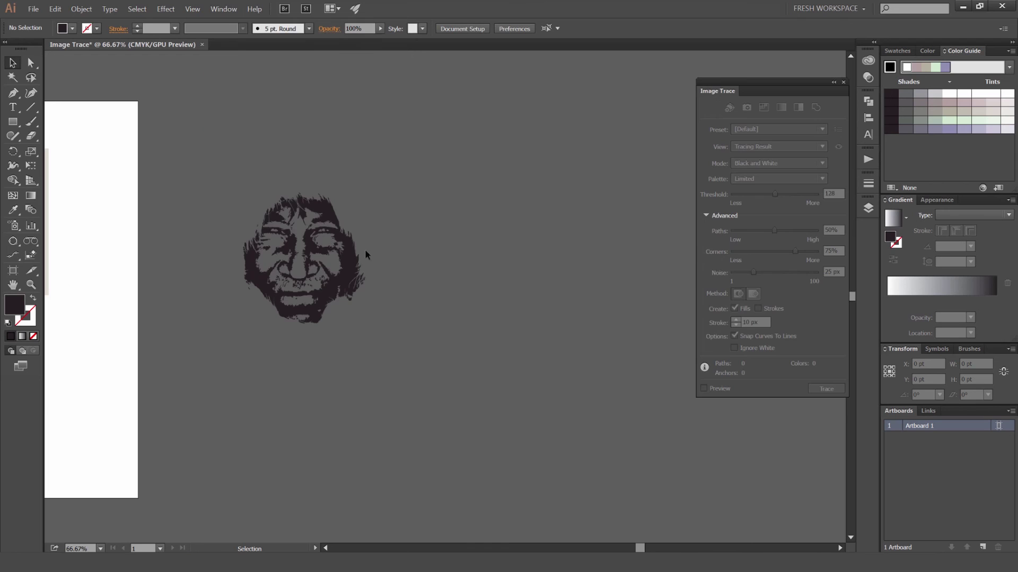
left_click(275, 255)
left_click_drag(755, 81, 598, 89)
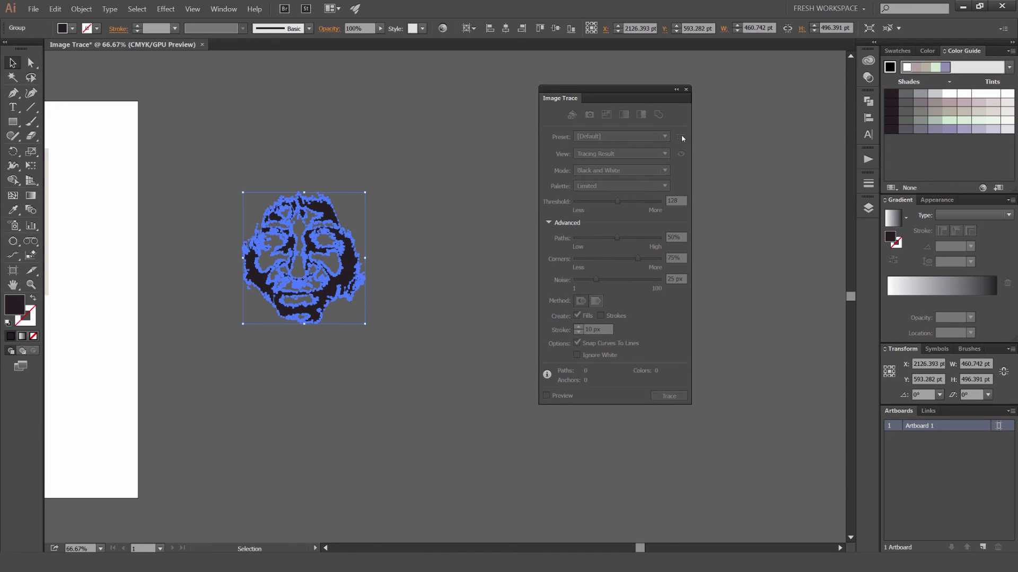
- Undo the edits back to the unexpanded black and white tracing with its white background, and select it
key("ctrl+z")
key("ctrl+z")
key("ctrl+z")
key("ctrl+z")
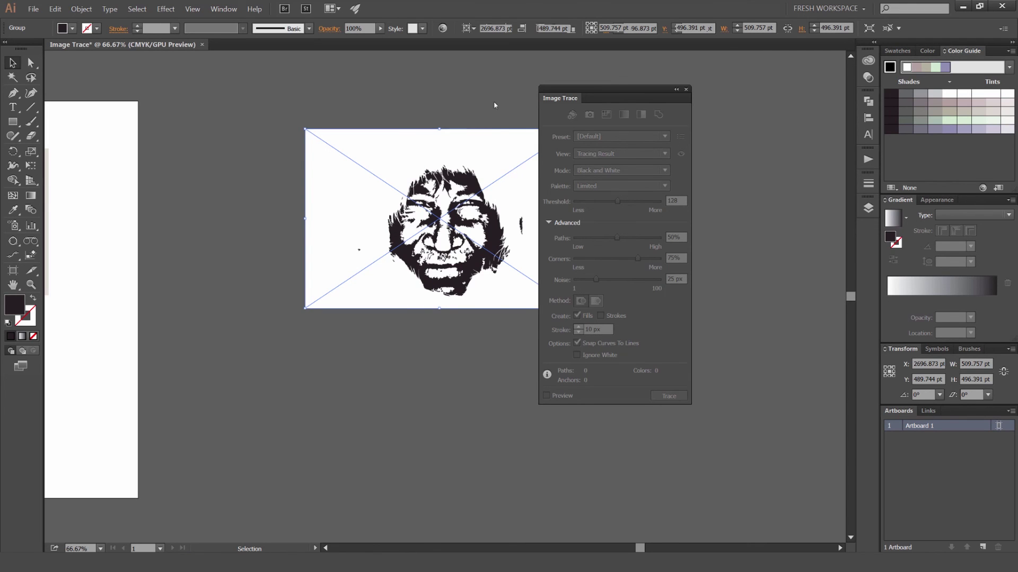
left_click(490, 152)
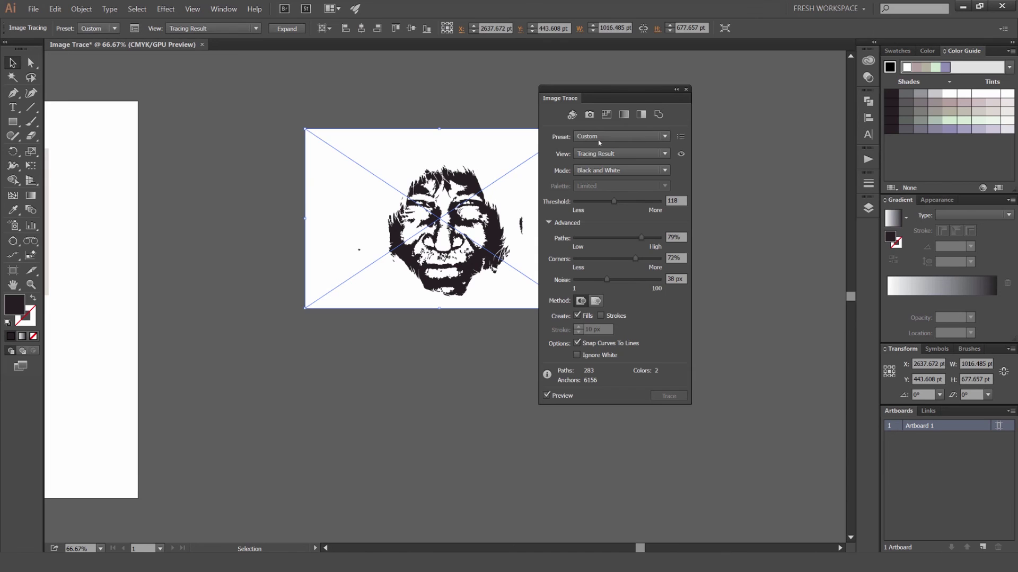
- Save the current trace settings as a new Image Trace preset named Eskimo
left_click_drag(650, 99, 682, 105)
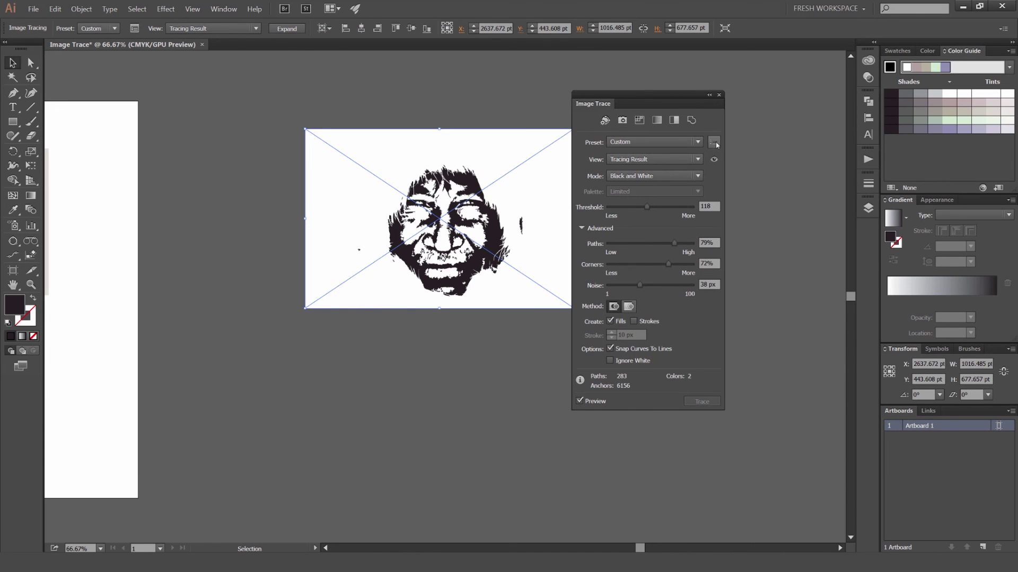
left_click(714, 143)
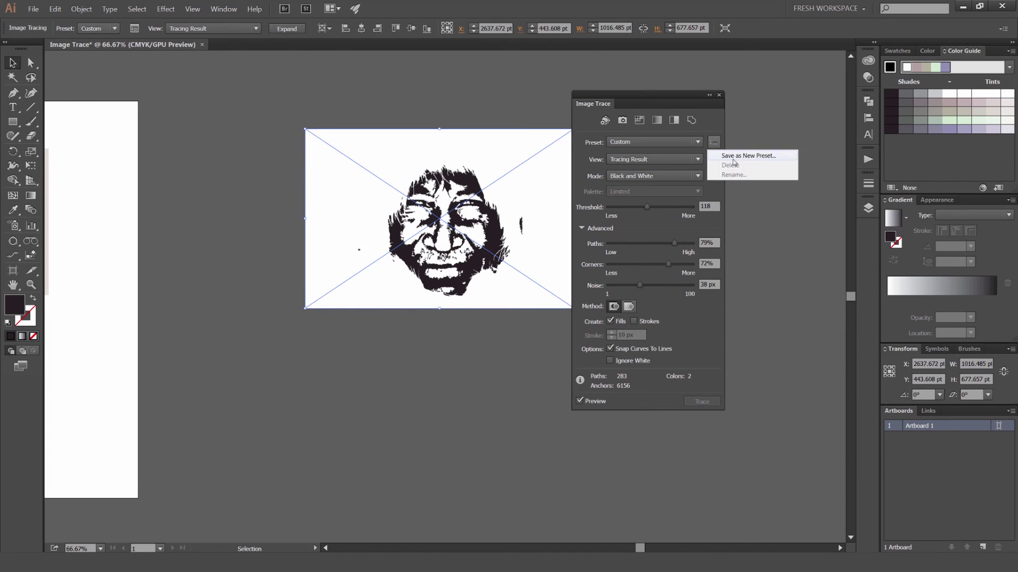
left_click(670, 145)
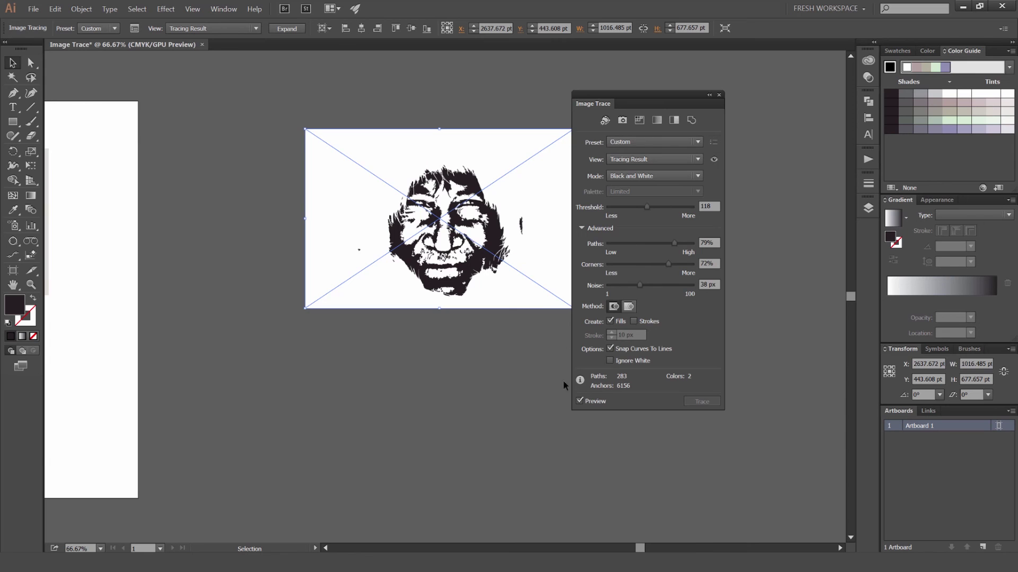
scroll(533, 229, "up", 1)
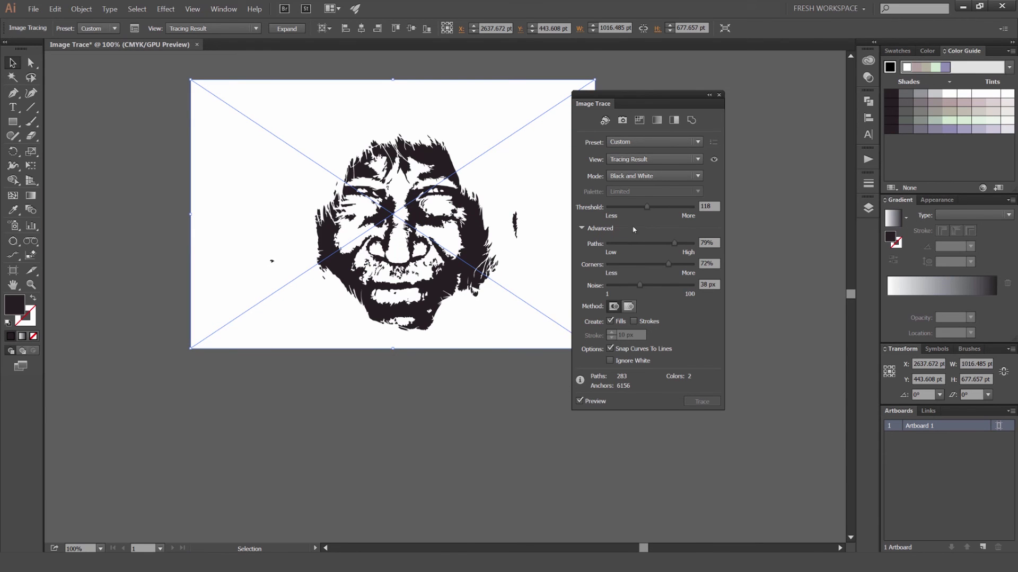
left_click_drag(665, 113, 699, 110)
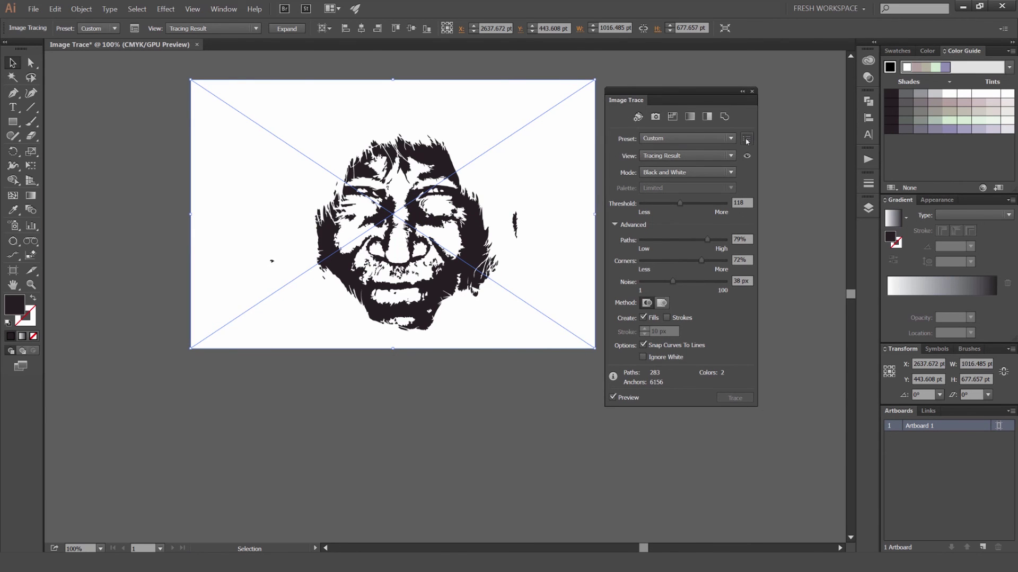
left_click(747, 138)
left_click(763, 150)
type("E")
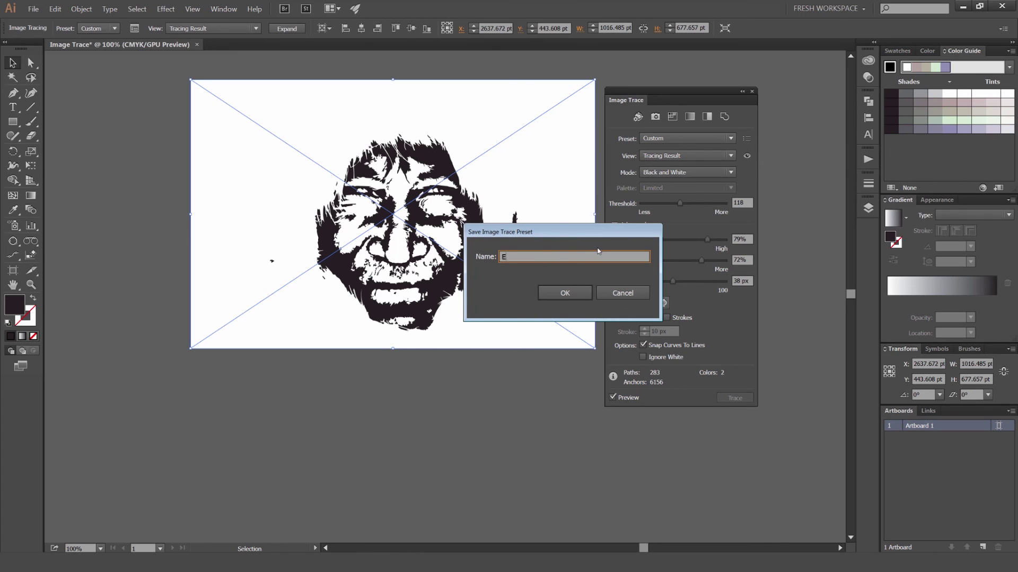
type("skimo")
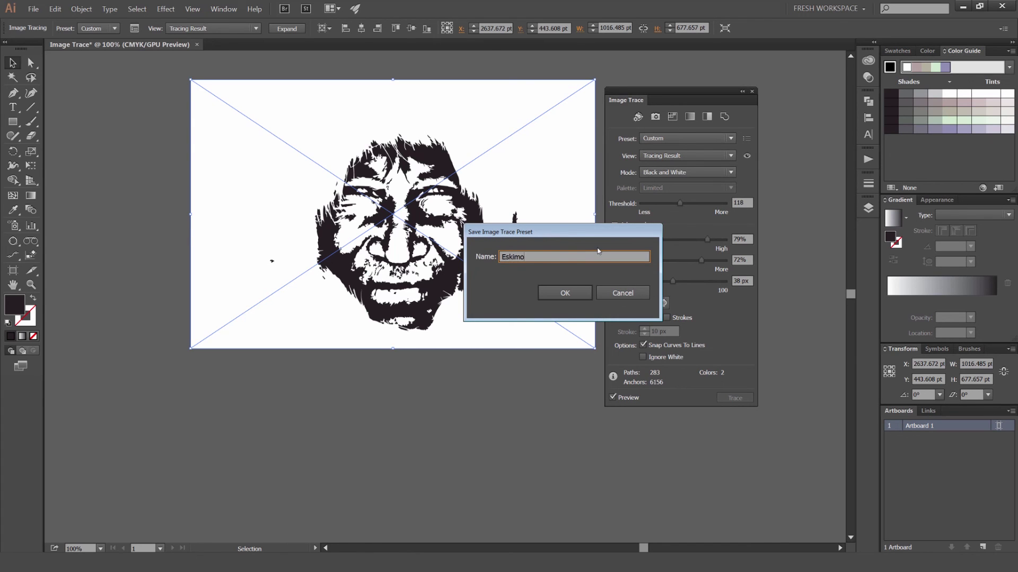
left_click(564, 293)
- Check the list of trace presets and the preset's Delete and Rename options, then deselect the tracing
left_click(668, 138)
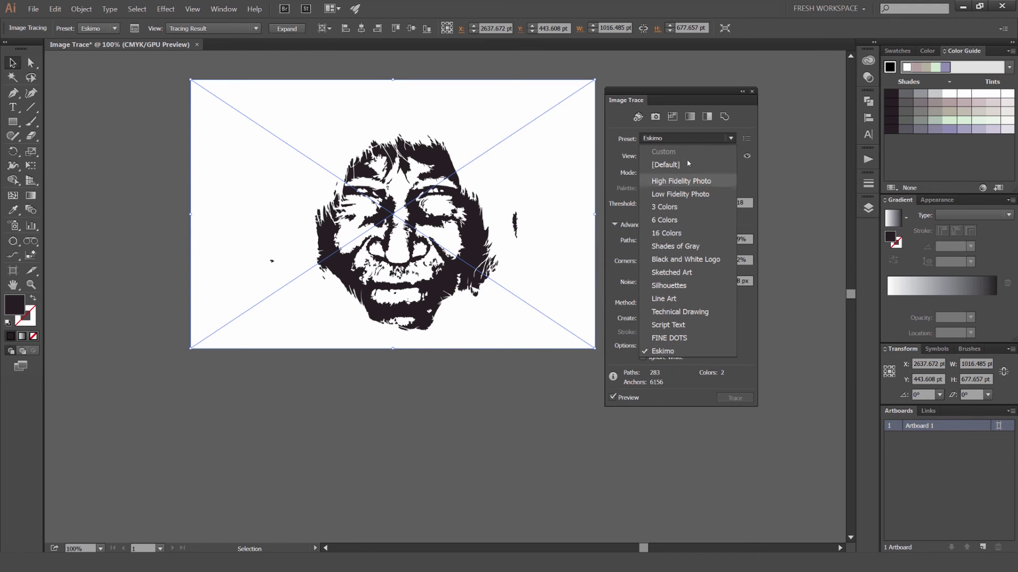
left_click(733, 139)
left_click(746, 139)
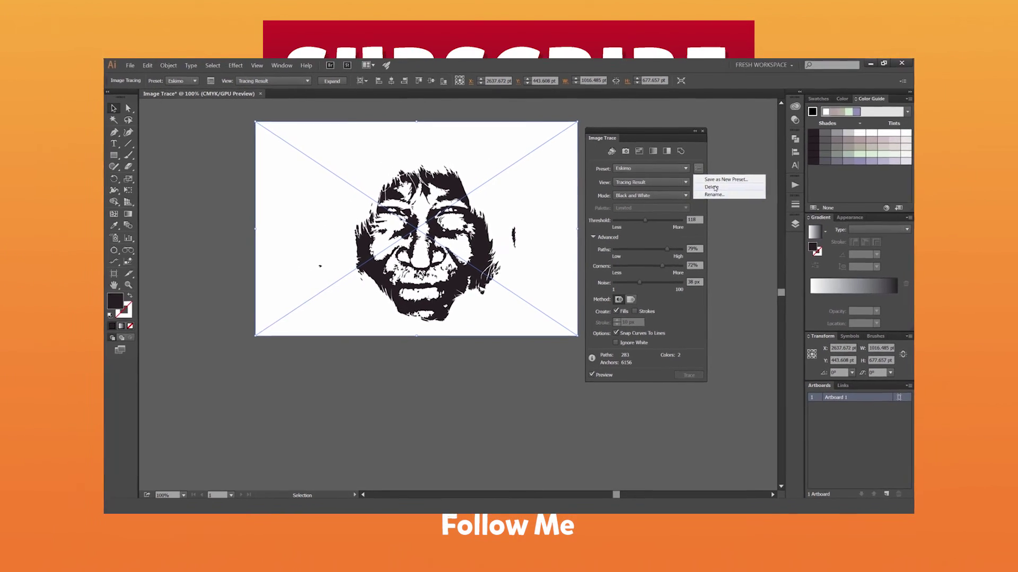
left_click(760, 166)
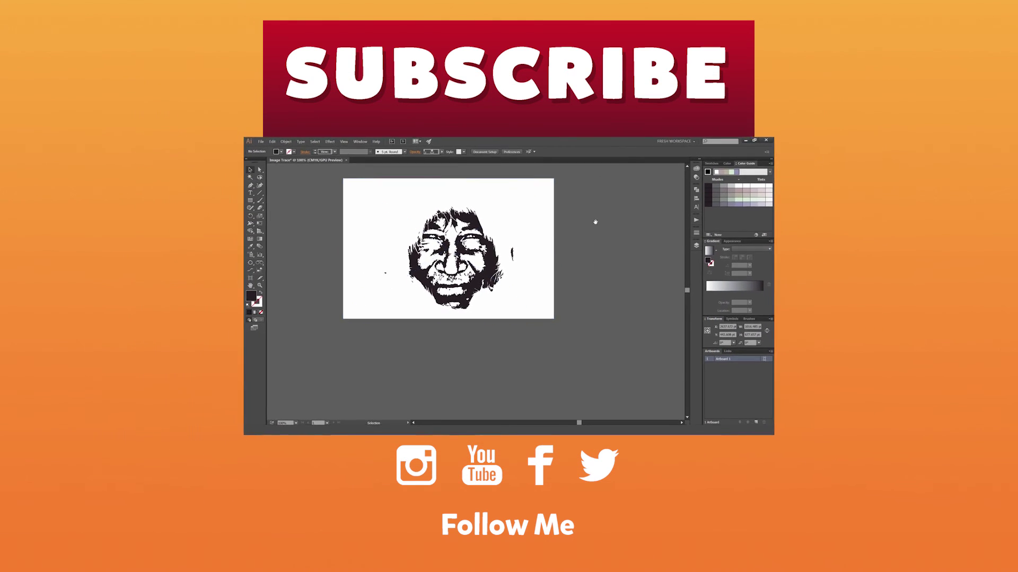
key("ctrl+minus")
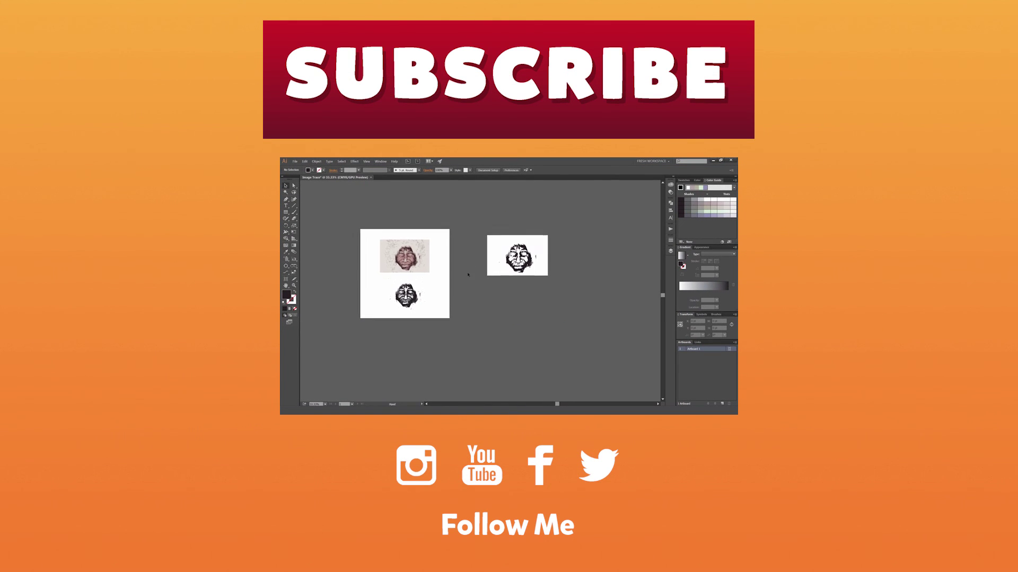